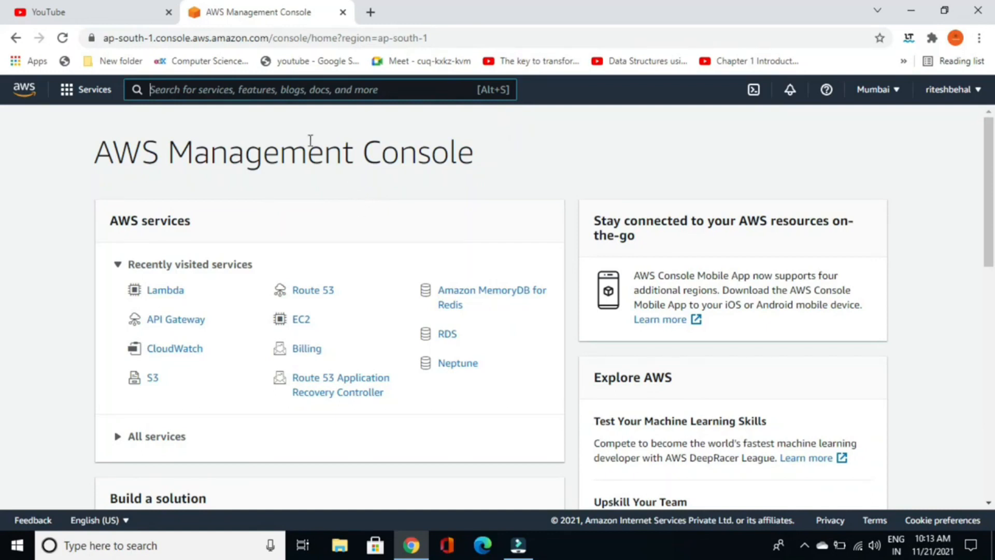
Search the AWS services for Lambda and open the Lambda service.
{"action": "left_click", "coordinate": [178, 85]}
{"action": "type", "text": "lamba"}
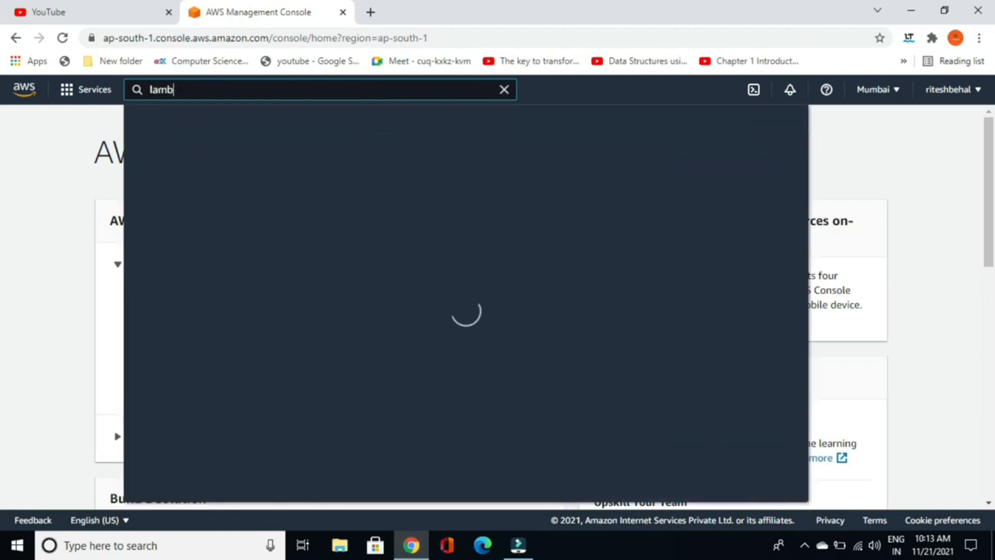
{"action": "key", "text": "BackSpace"}
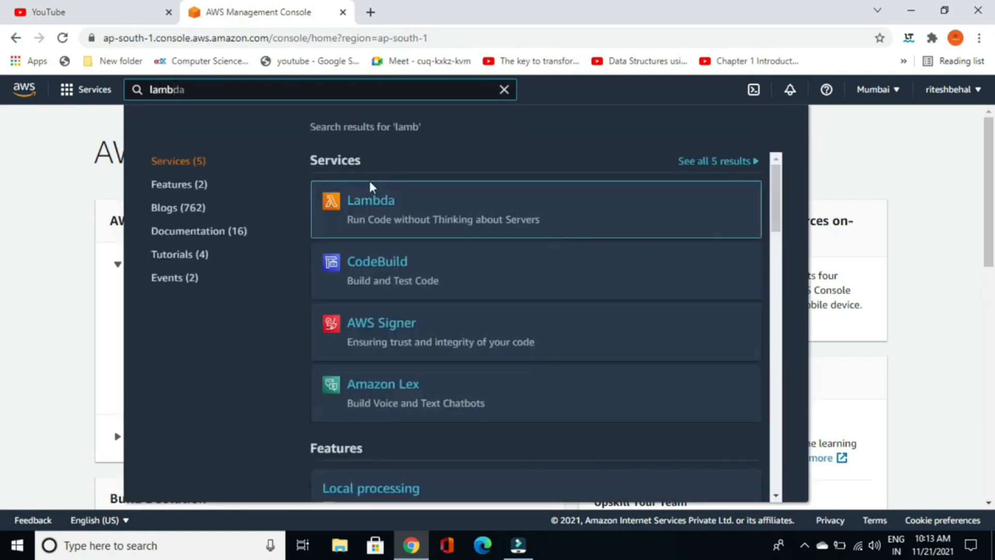
{"action": "left_click", "coordinate": [369, 200]}
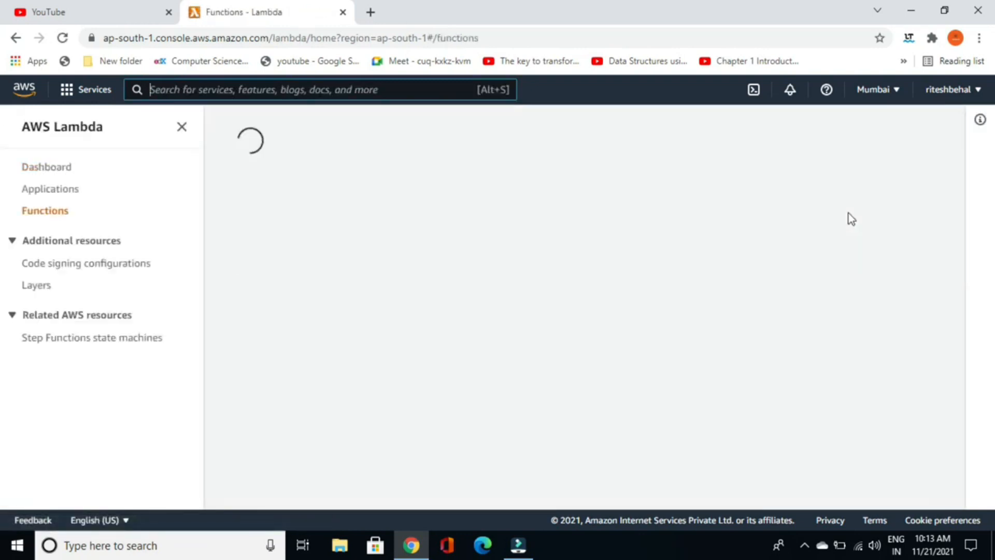
Start creating a Lambda function authored from scratch and name it myprocessinglambda.
{"action": "left_click", "coordinate": [857, 173]}
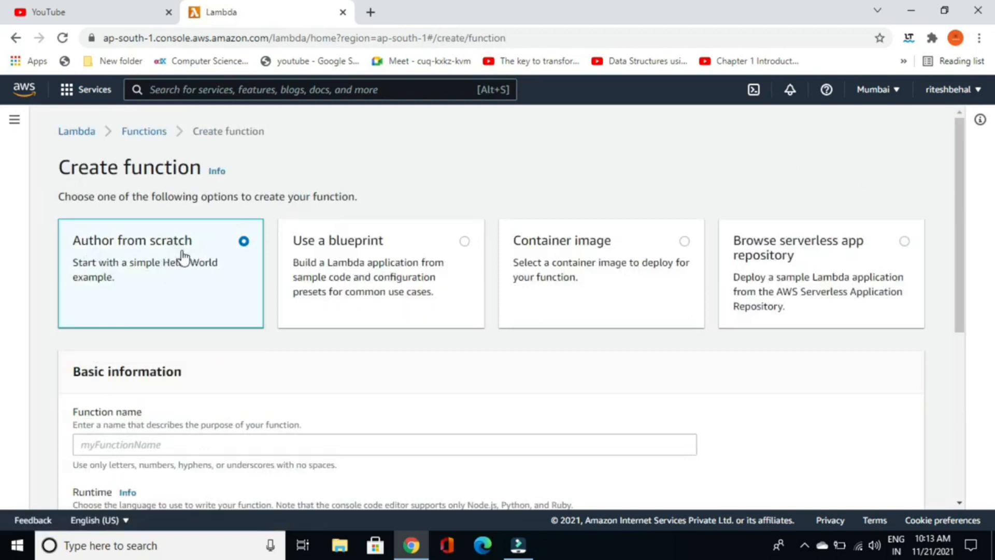
{"action": "scroll", "coordinate": [290, 361], "scroll_direction": "down", "scroll_amount": 3}
{"action": "left_click", "coordinate": [111, 304]}
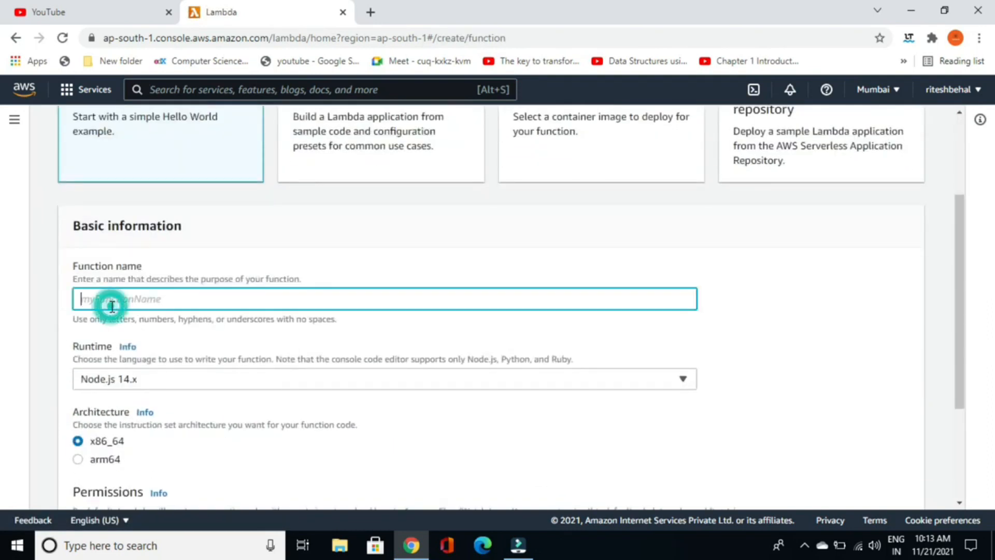
{"action": "type", "text": "myprocessinglambda"}
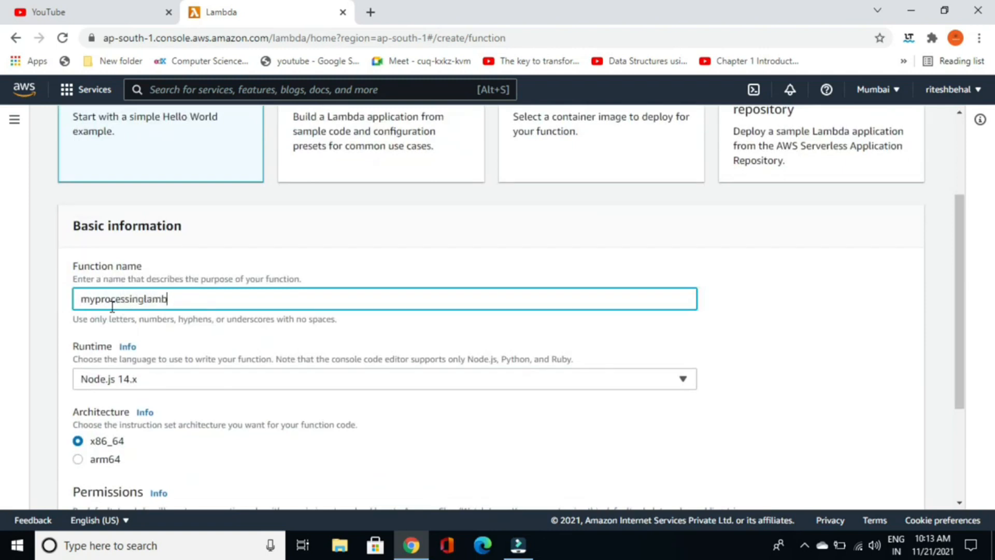
Set the function's runtime to Python 3.9 and create the function.
{"action": "scroll", "coordinate": [176, 312], "scroll_direction": "down", "scroll_amount": 1}
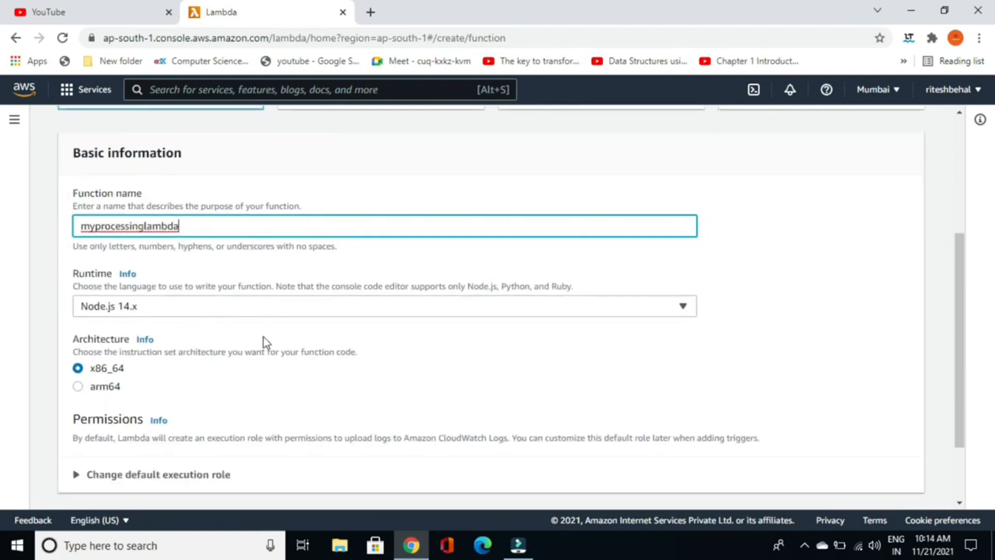
{"action": "left_click", "coordinate": [141, 310]}
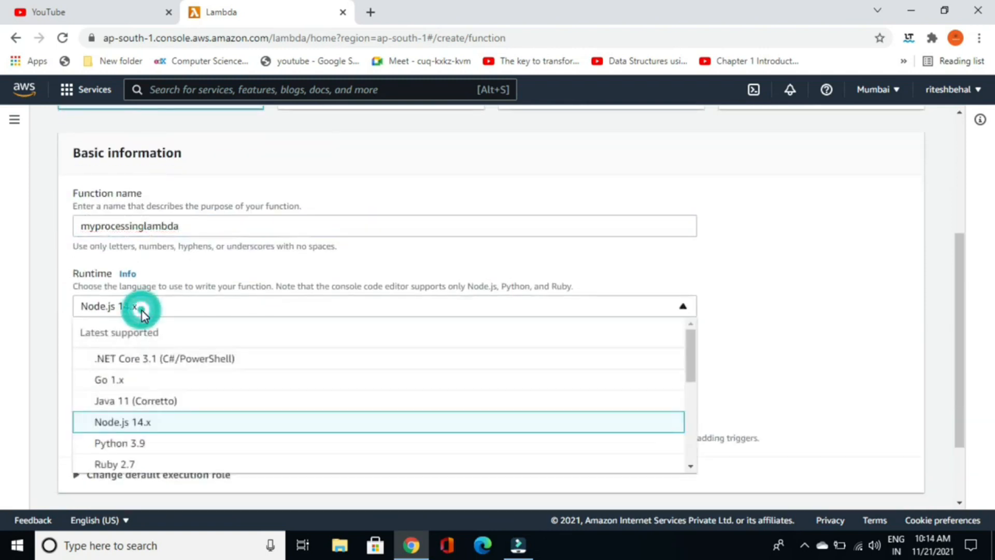
{"action": "left_click", "coordinate": [138, 443]}
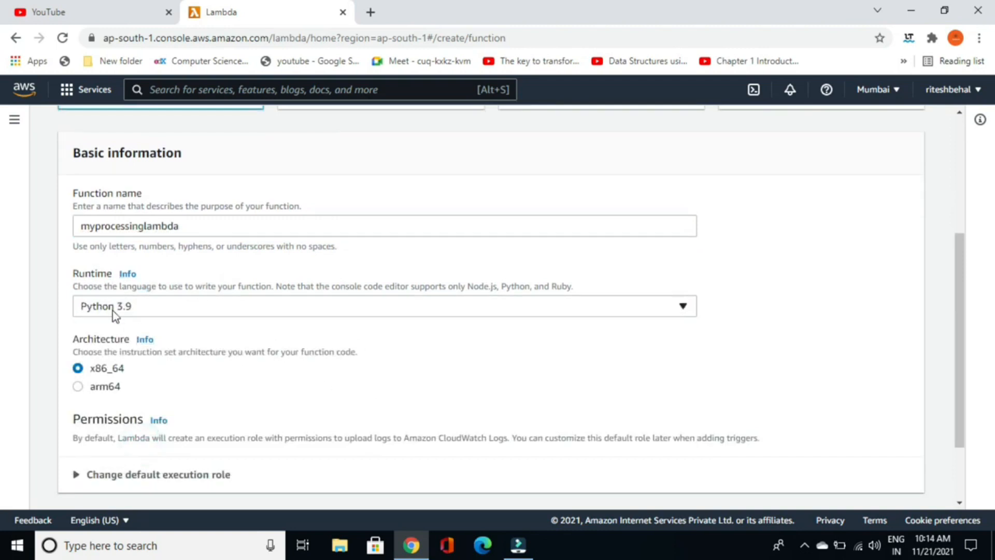
{"action": "left_click", "coordinate": [153, 310]}
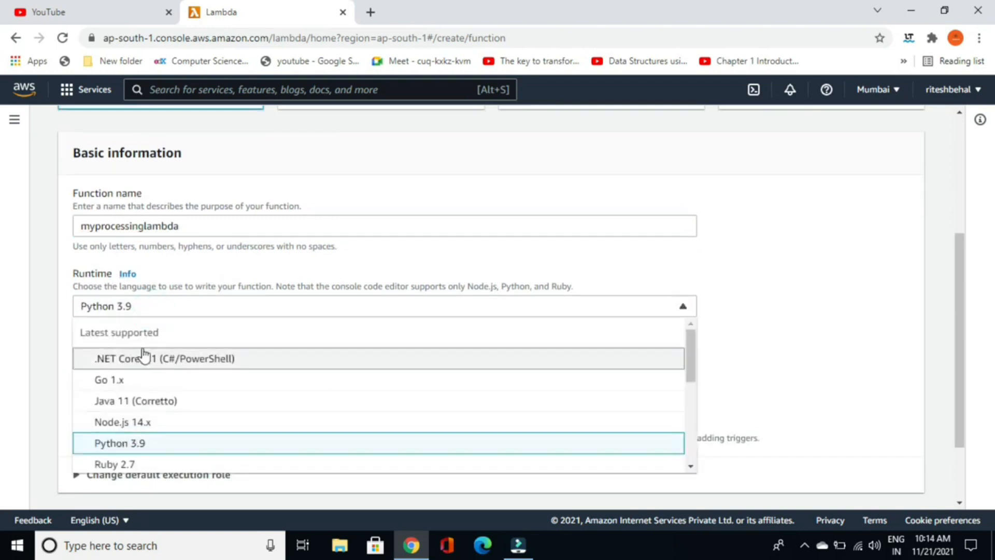
{"action": "left_click", "coordinate": [120, 446]}
{"action": "scroll", "coordinate": [302, 395], "scroll_direction": "down", "scroll_amount": 2}
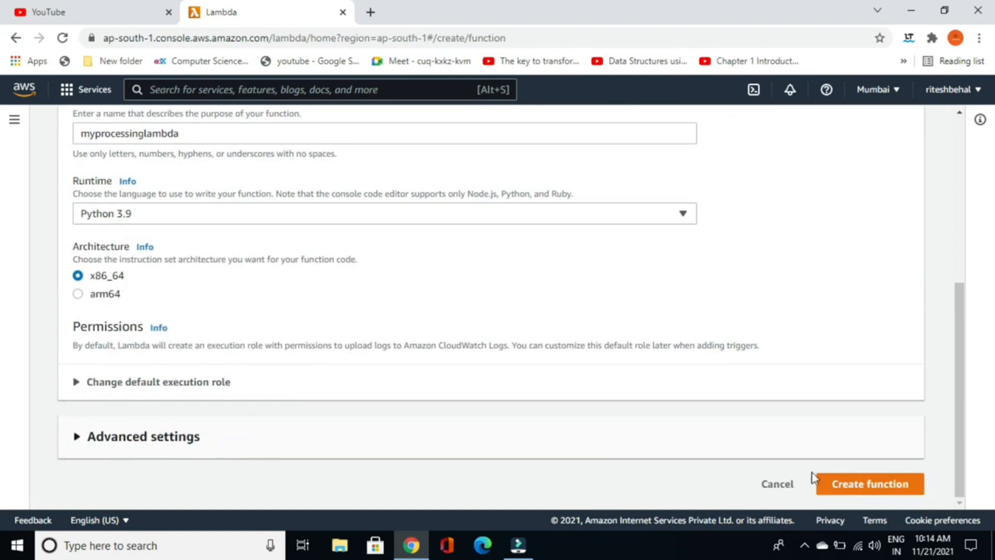
{"action": "left_click", "coordinate": [855, 487]}
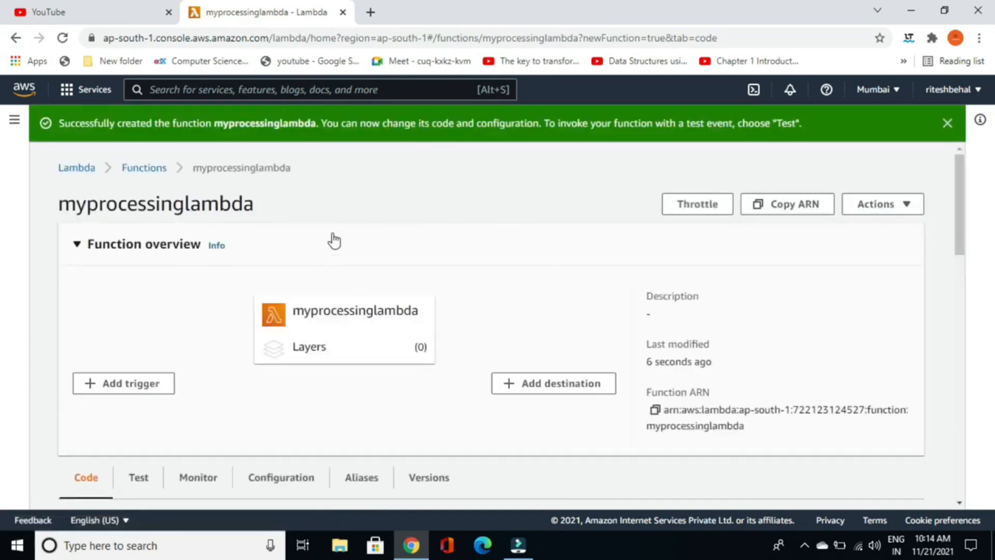
Start adding a trigger to the myprocessinglambda function and choose API Gateway as its source.
{"action": "scroll", "coordinate": [419, 217], "scroll_direction": "down", "scroll_amount": 1}
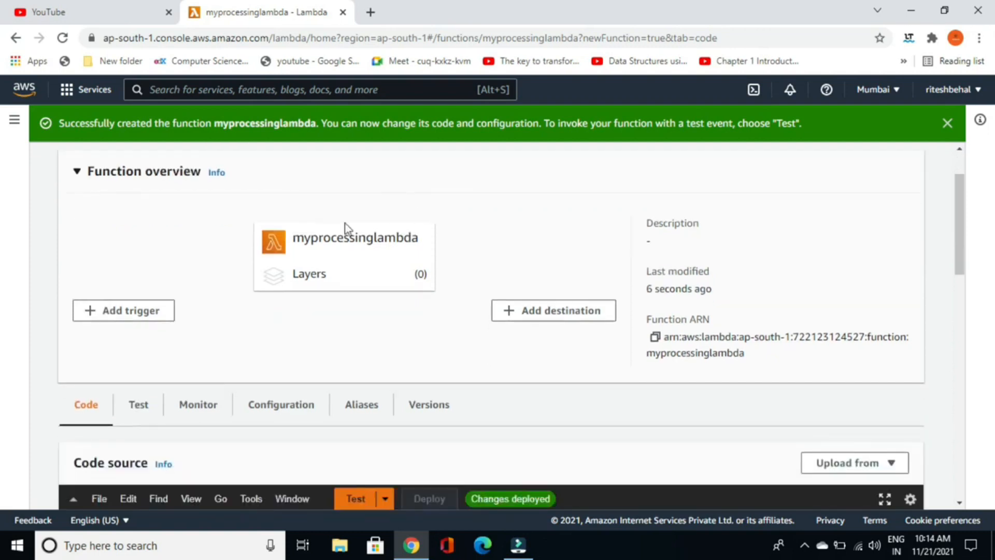
{"action": "left_click", "coordinate": [107, 311]}
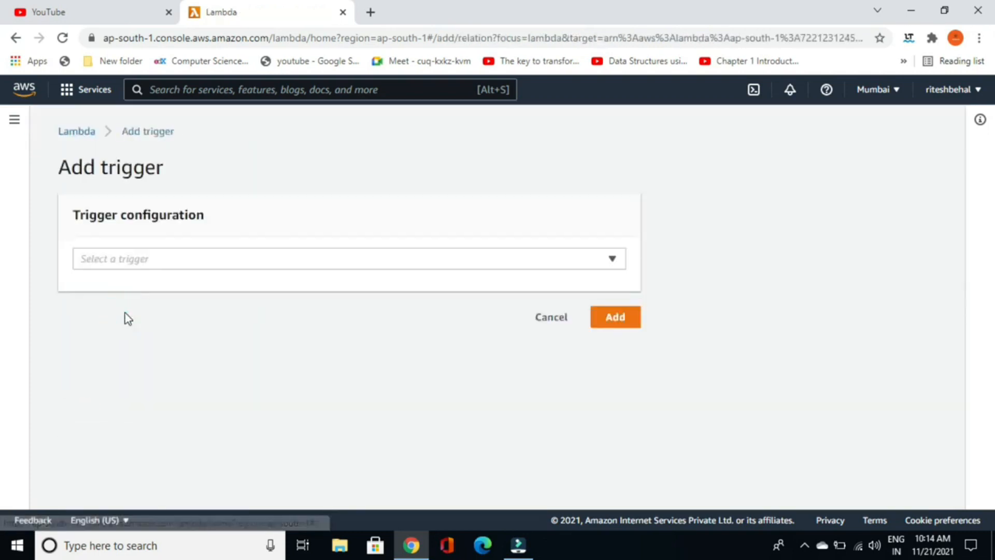
{"action": "left_click", "coordinate": [138, 260]}
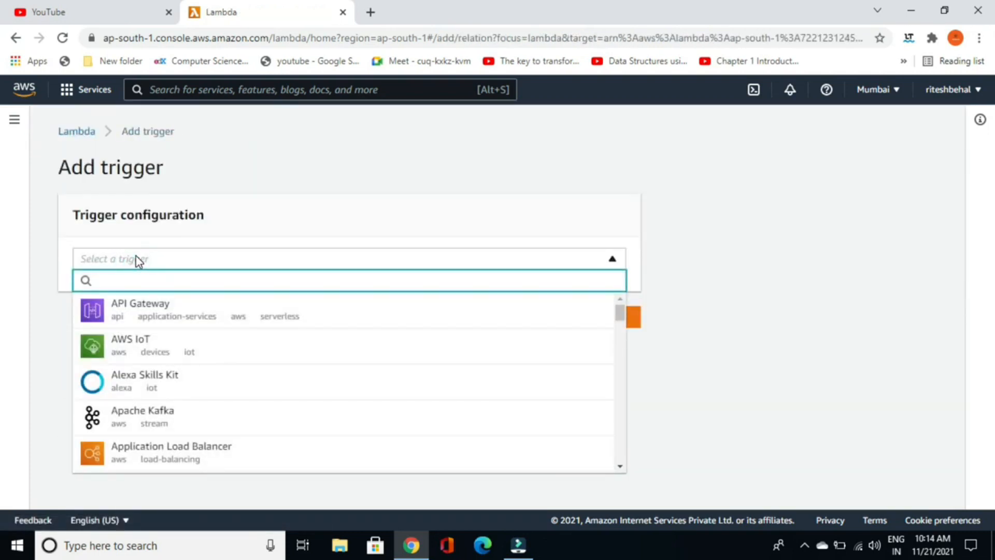
{"action": "left_click", "coordinate": [166, 313]}
Configure the trigger to create a new HTTP API with Open security and add it to the function.
{"action": "scroll", "coordinate": [272, 288], "scroll_direction": "down", "scroll_amount": 3}
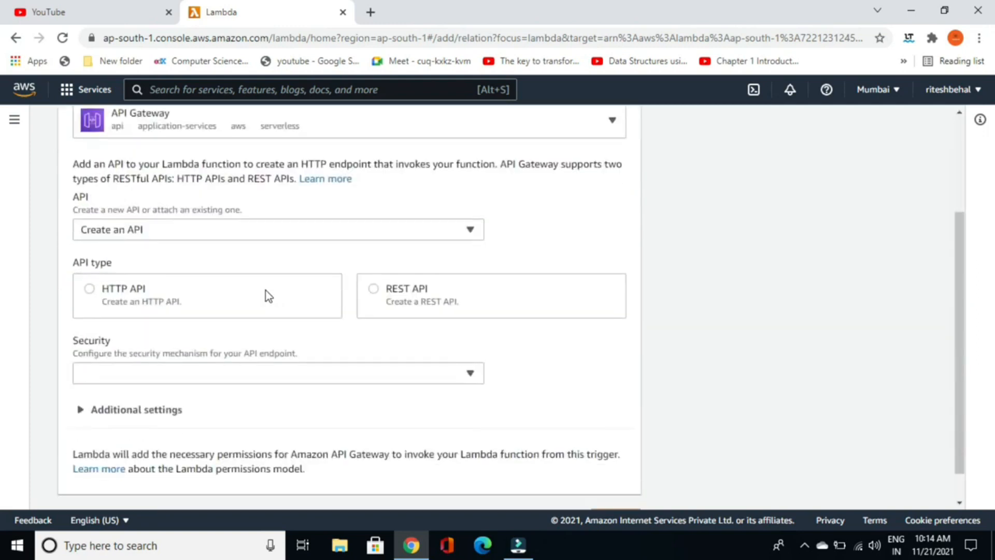
{"action": "left_click", "coordinate": [182, 230]}
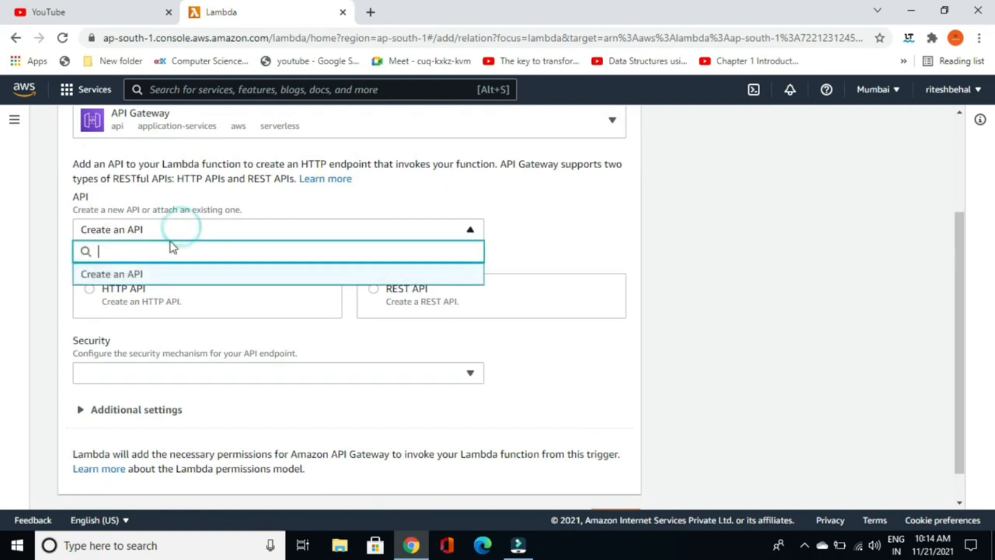
{"action": "left_click", "coordinate": [120, 275]}
{"action": "left_click", "coordinate": [122, 284]}
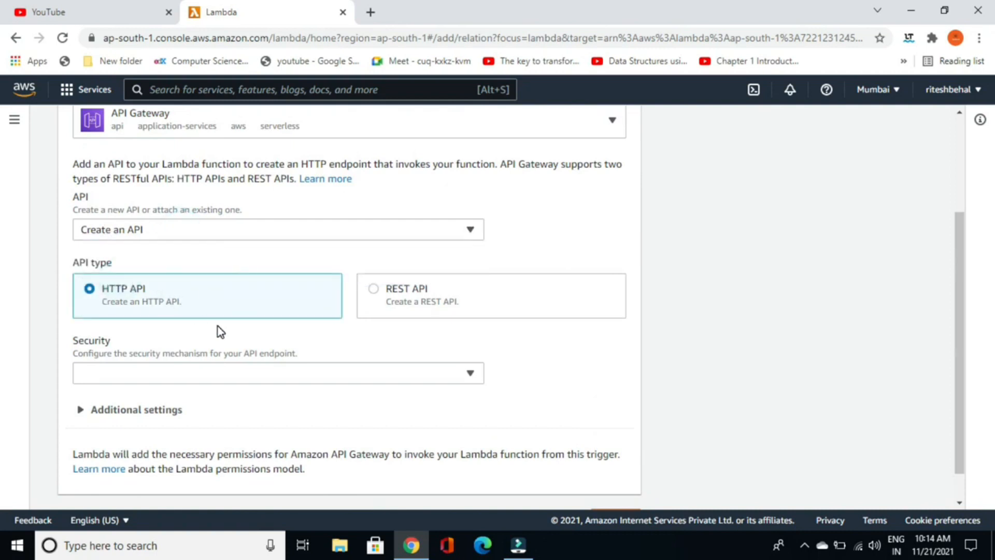
{"action": "scroll", "coordinate": [217, 326], "scroll_direction": "down", "scroll_amount": 1}
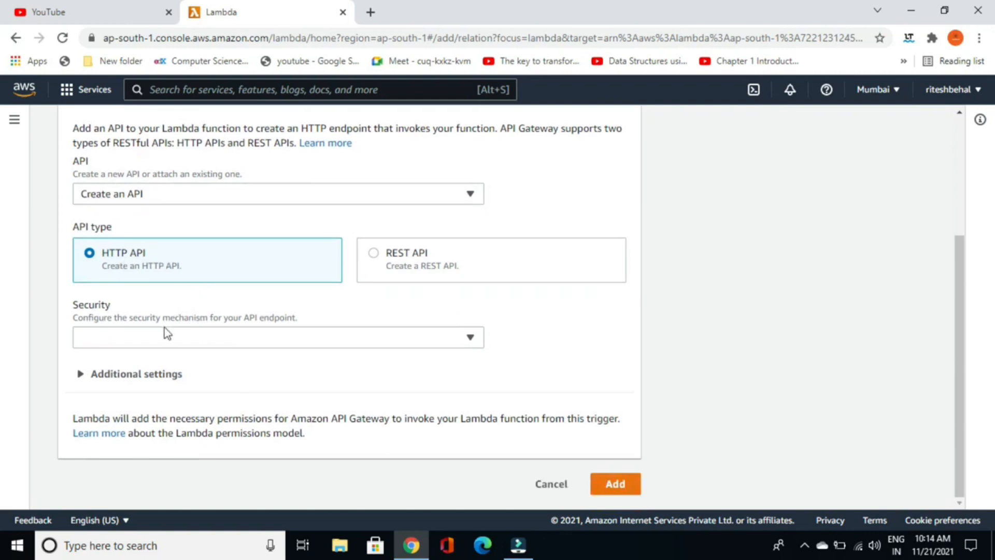
{"action": "left_click", "coordinate": [293, 344]}
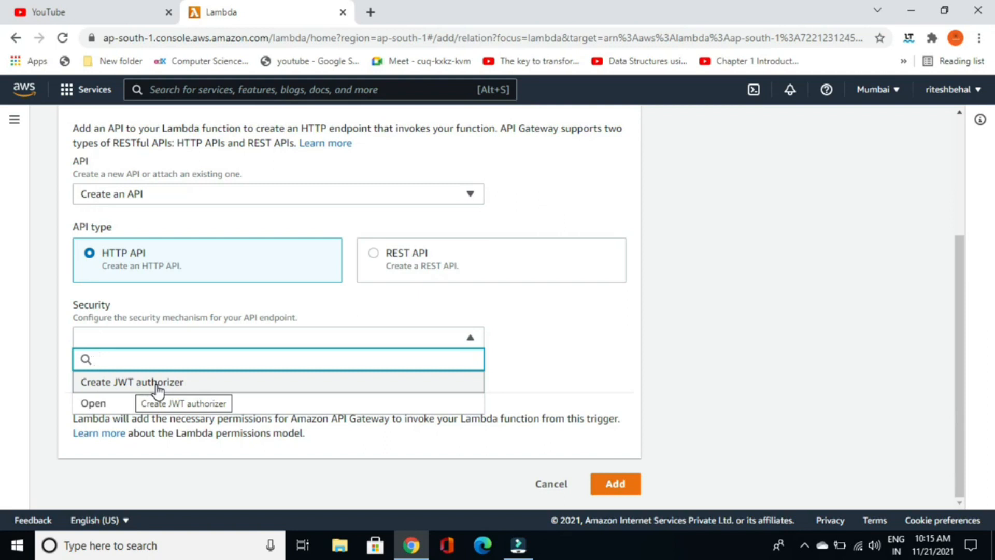
{"action": "left_click", "coordinate": [104, 405]}
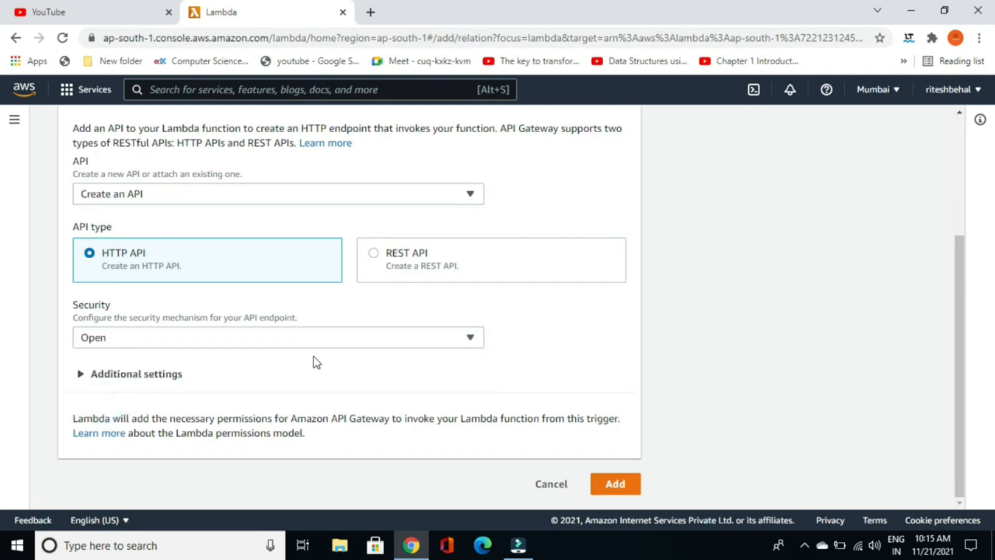
{"action": "left_click", "coordinate": [614, 482]}
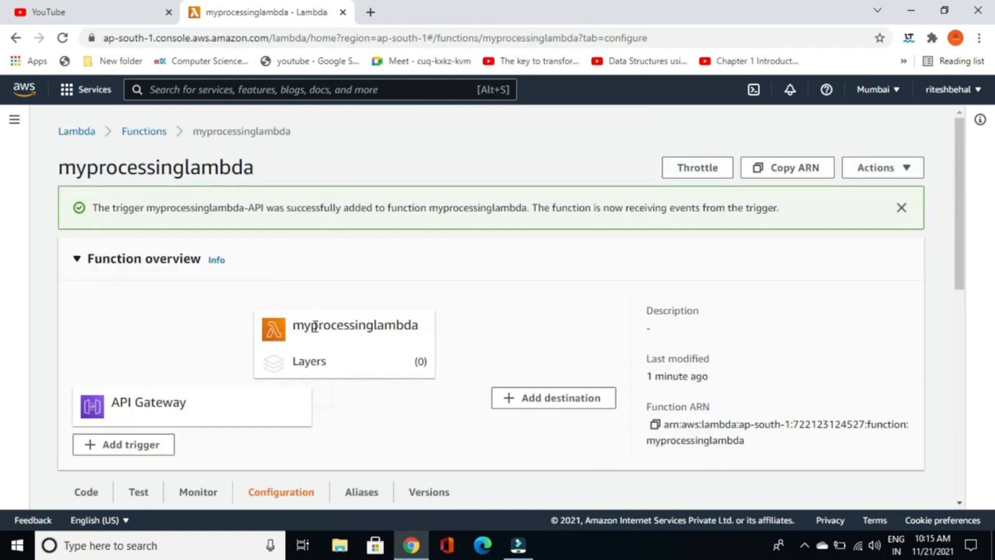
Open the trigger's API endpoint in a new browser tab, check its response, and return to the function page.
{"action": "scroll", "coordinate": [369, 299], "scroll_direction": "down", "scroll_amount": 5}
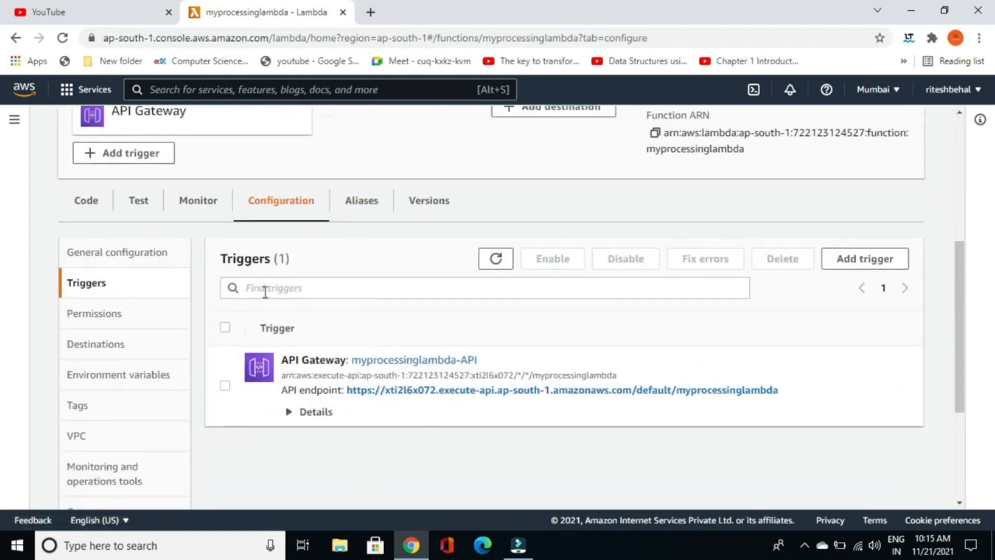
{"action": "right_click", "coordinate": [421, 390]}
{"action": "left_click", "coordinate": [471, 234]}
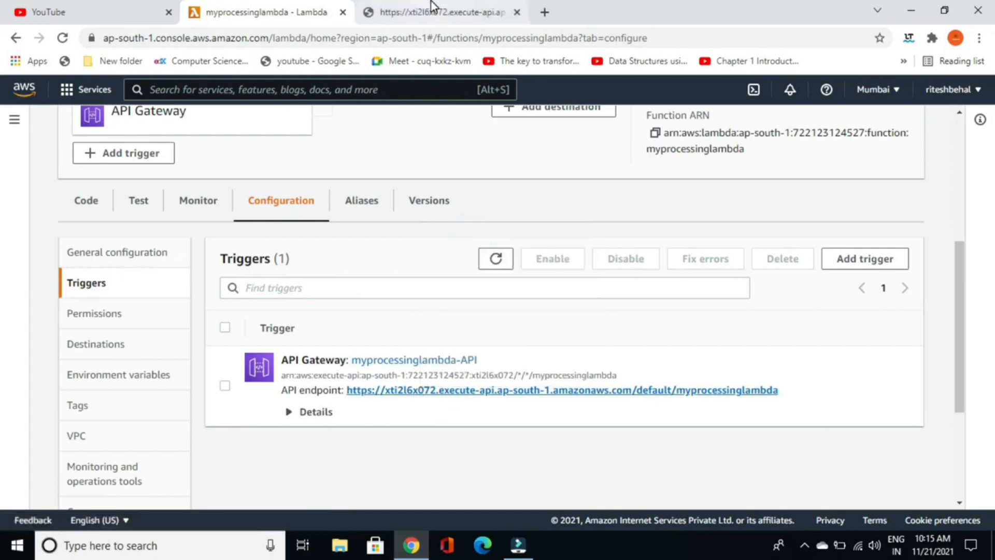
{"action": "left_click", "coordinate": [431, 13]}
{"action": "left_click_drag", "start_coordinate": [4, 97], "coordinate": [129, 102]}
{"action": "left_click", "coordinate": [273, 11]}
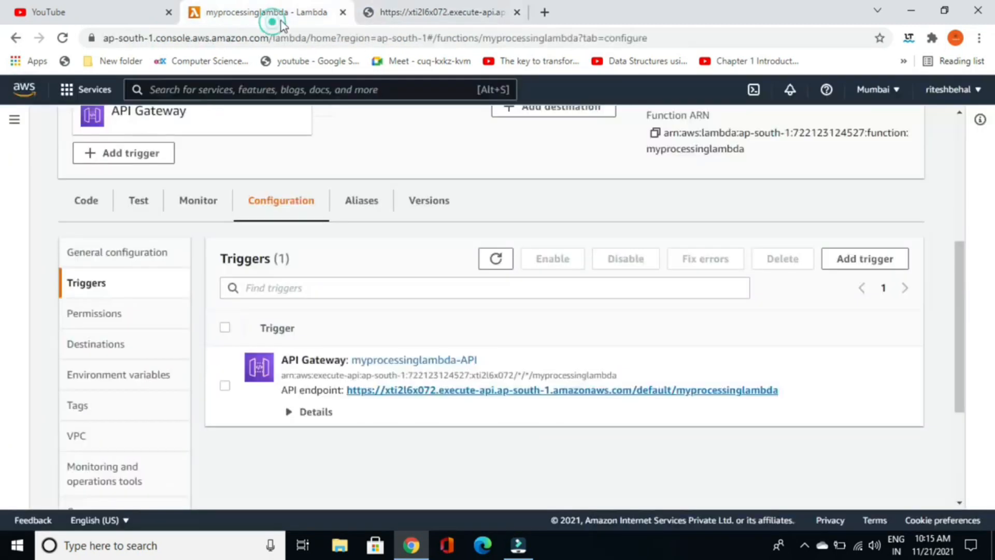
Examine the status code and body returned in the function's code and compare them with the endpoint's response.
{"action": "left_click", "coordinate": [89, 203]}
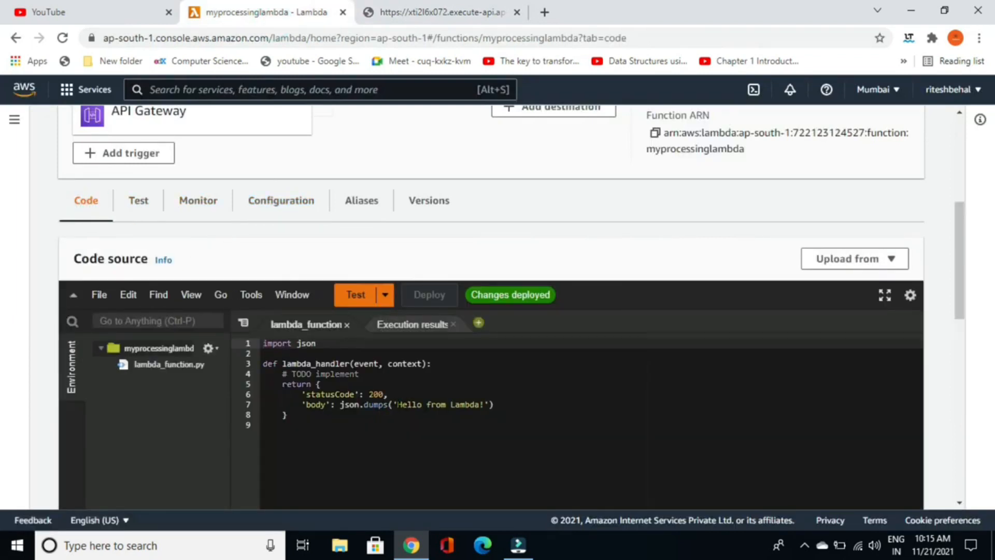
{"action": "left_click", "coordinate": [481, 404]}
{"action": "double_click", "coordinate": [328, 394]}
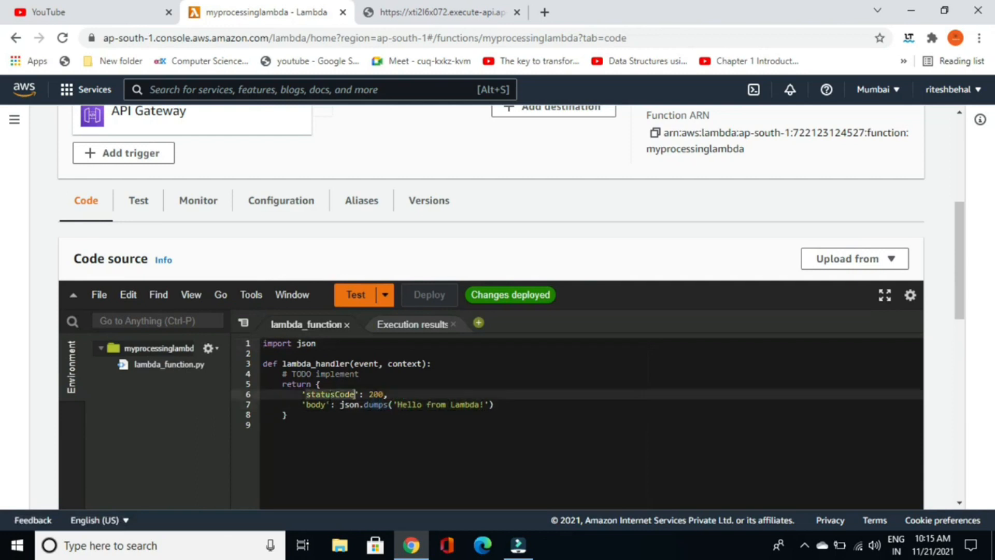
{"action": "double_click", "coordinate": [376, 394]}
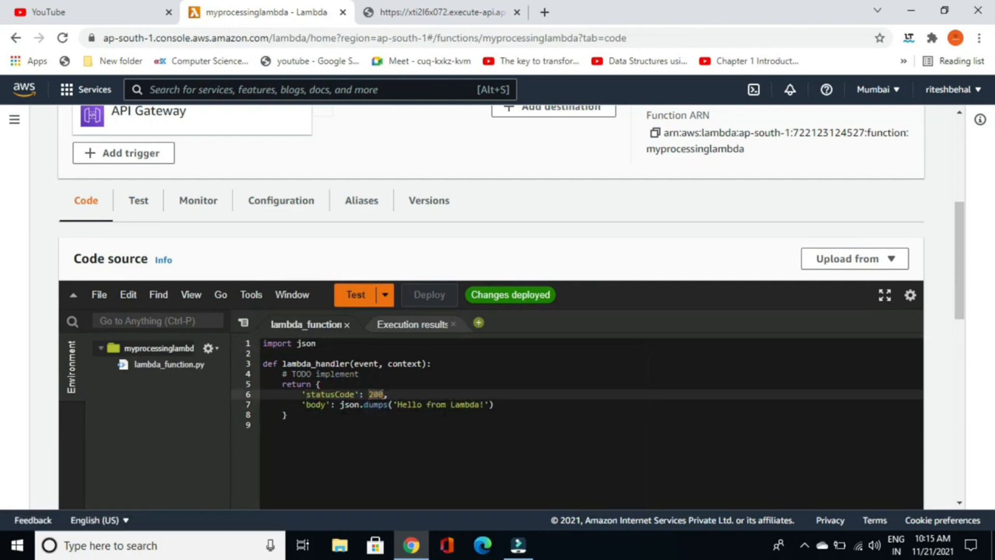
{"action": "left_click", "coordinate": [444, 13]}
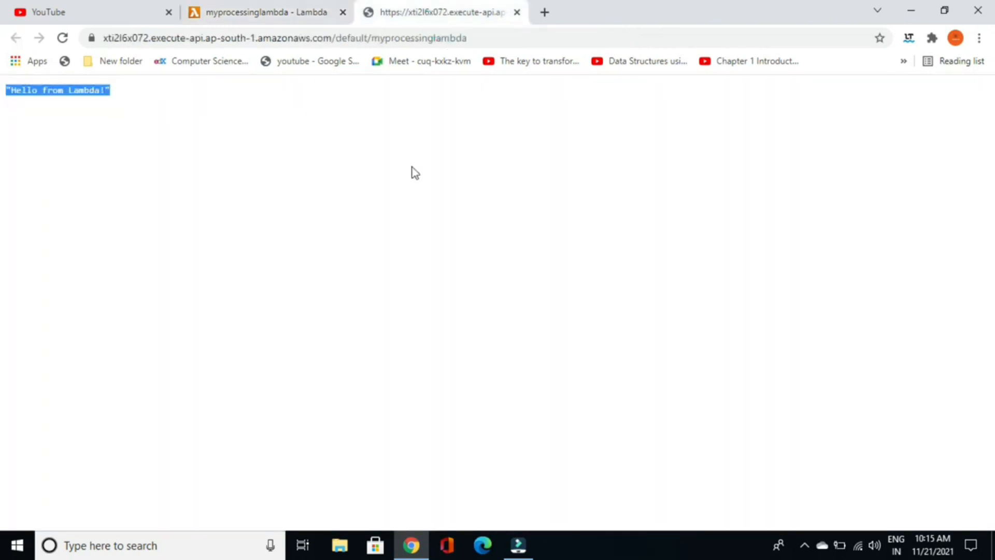
{"action": "left_click", "coordinate": [267, 12]}
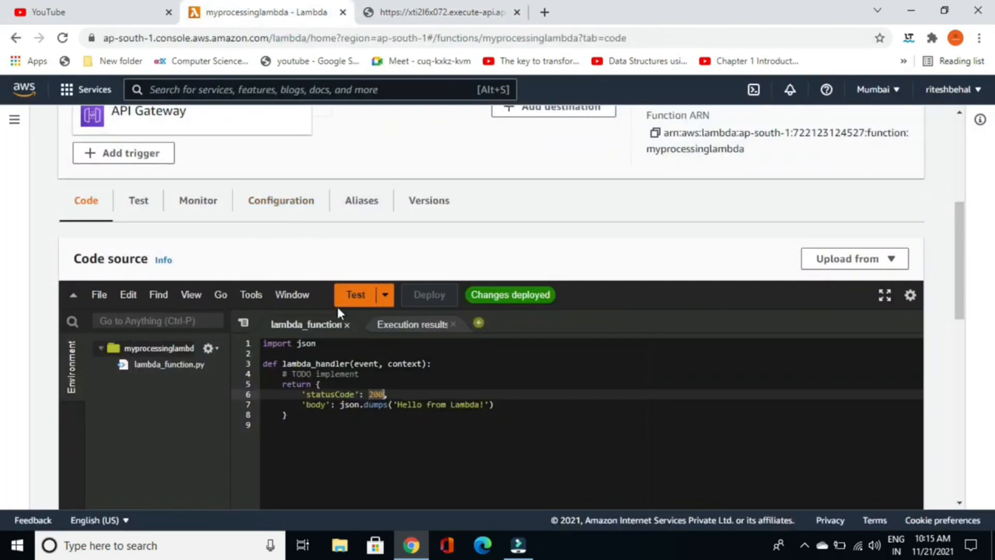
Search the AWS services for API Gateway, open it, and start creating a new API.
{"action": "scroll", "coordinate": [382, 344], "scroll_direction": "up", "scroll_amount": 5}
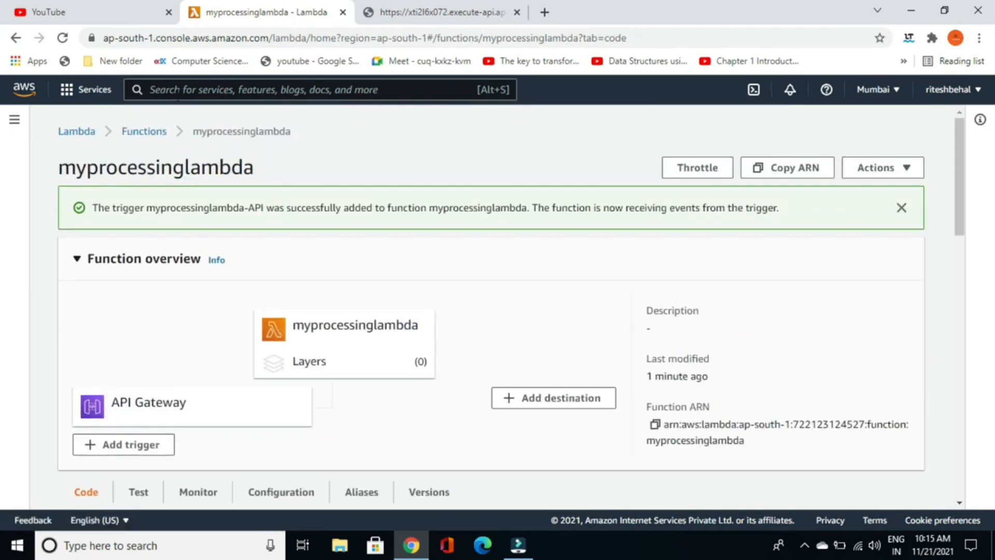
{"action": "left_click", "coordinate": [179, 94]}
{"action": "type", "text": "api n"}
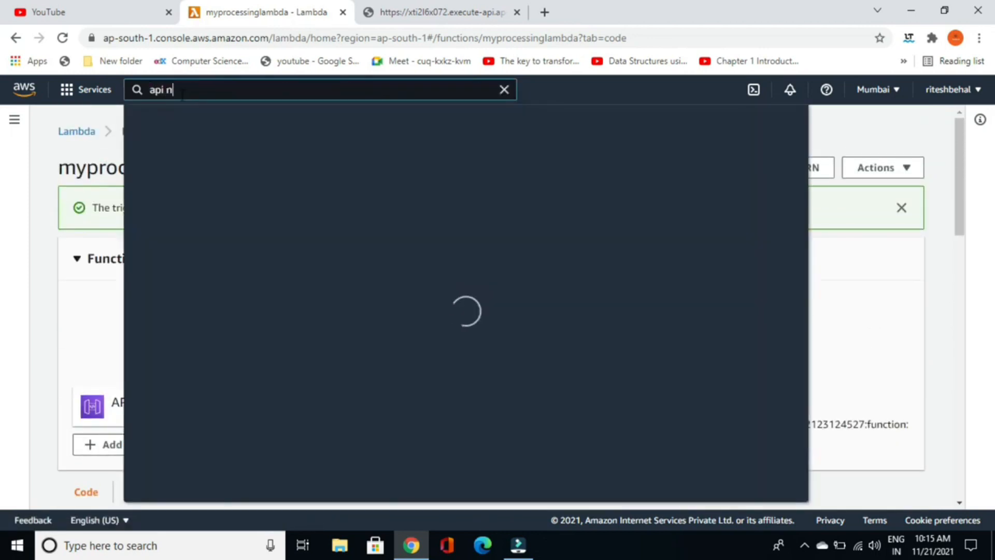
{"action": "key", "text": "BackSpace"}
{"action": "type", "text": "g"}
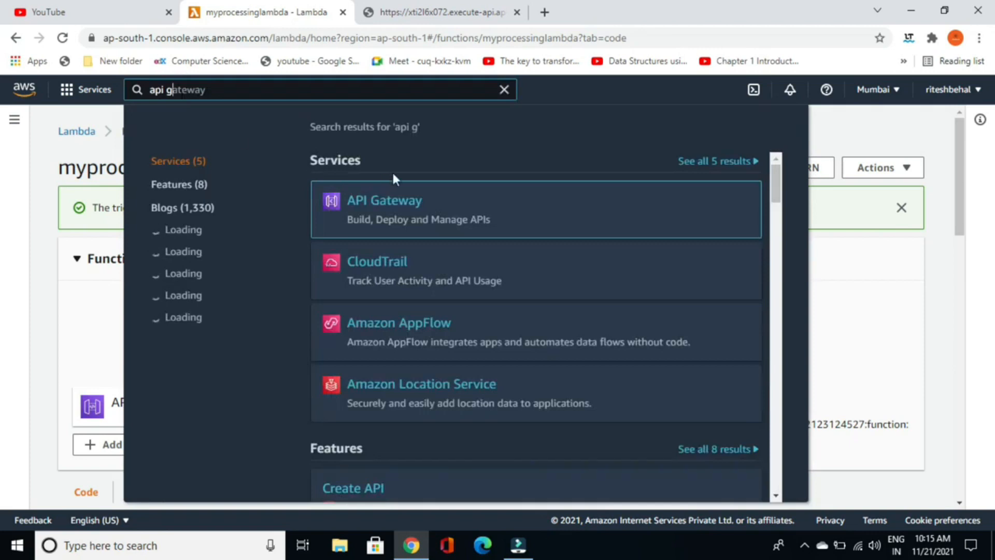
{"action": "left_click", "coordinate": [386, 207]}
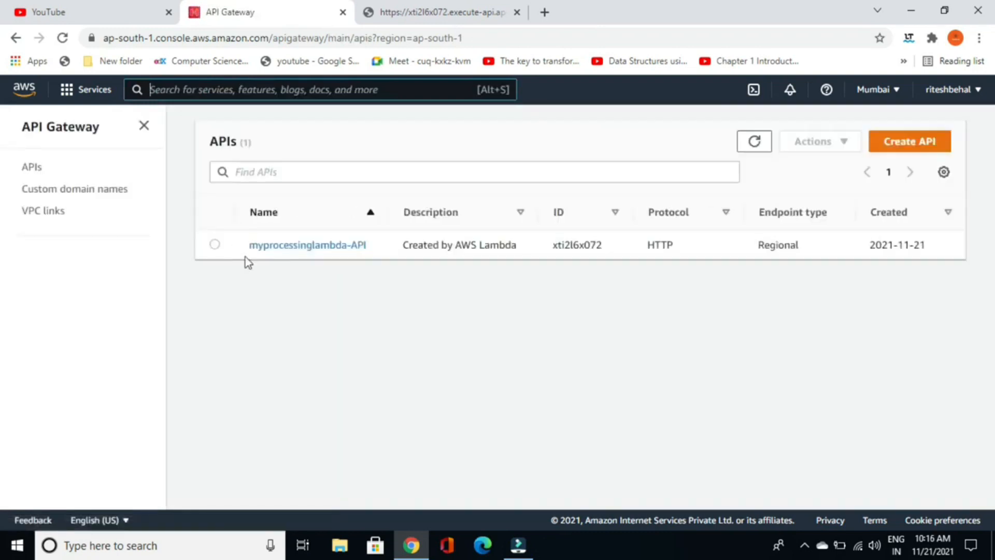
{"action": "left_click", "coordinate": [903, 144]}
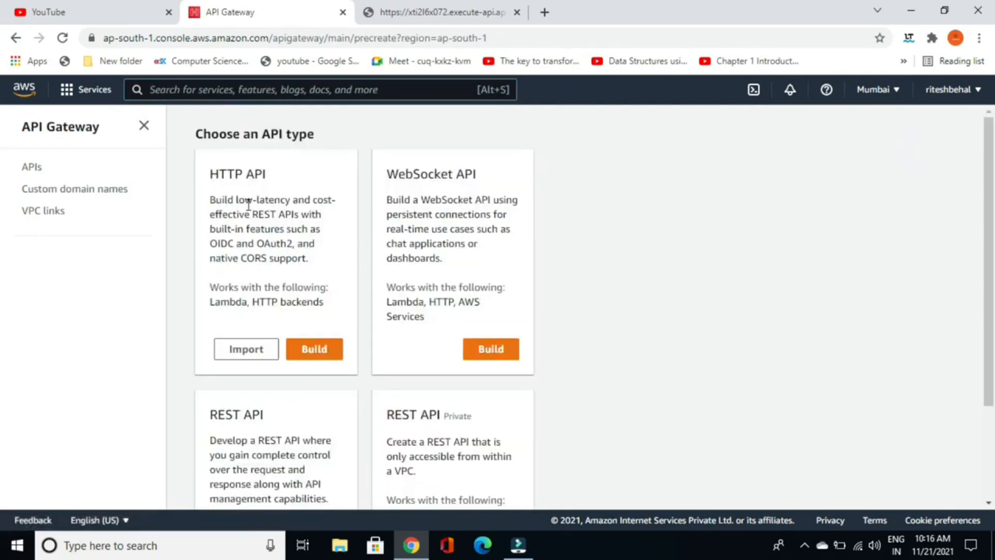
Start building a private REST API, naming it mytestingAPI with the description "this is created for testing purpose".
{"action": "scroll", "coordinate": [431, 362], "scroll_direction": "down", "scroll_amount": 2}
{"action": "left_click", "coordinate": [490, 466]}
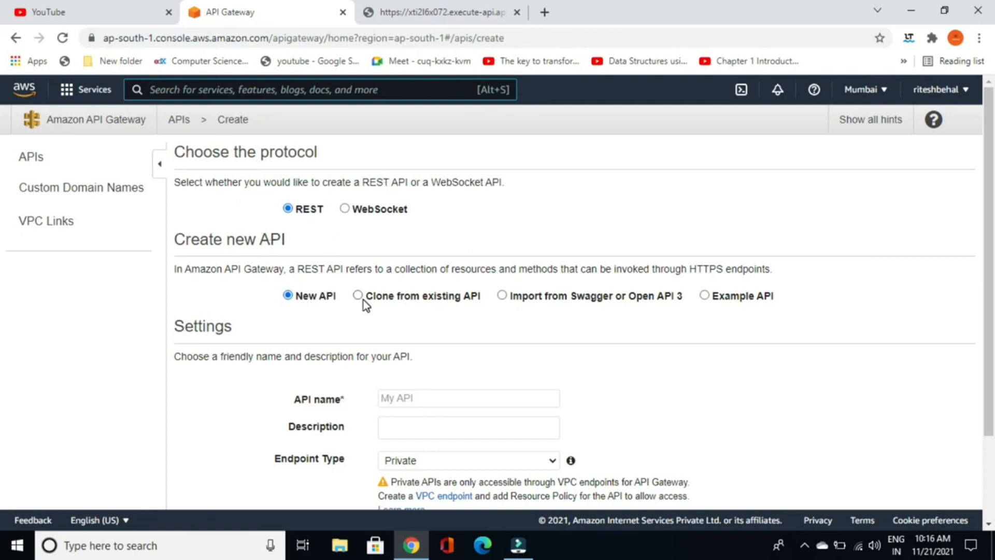
{"action": "scroll", "coordinate": [363, 300], "scroll_direction": "down", "scroll_amount": 2}
{"action": "left_click", "coordinate": [421, 294]}
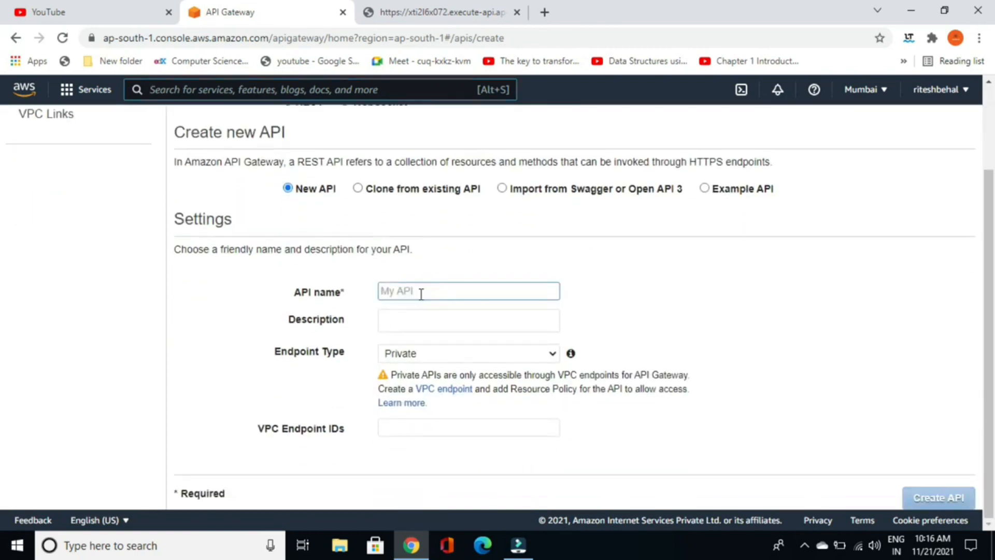
{"action": "type", "text": "mytestingAPI"}
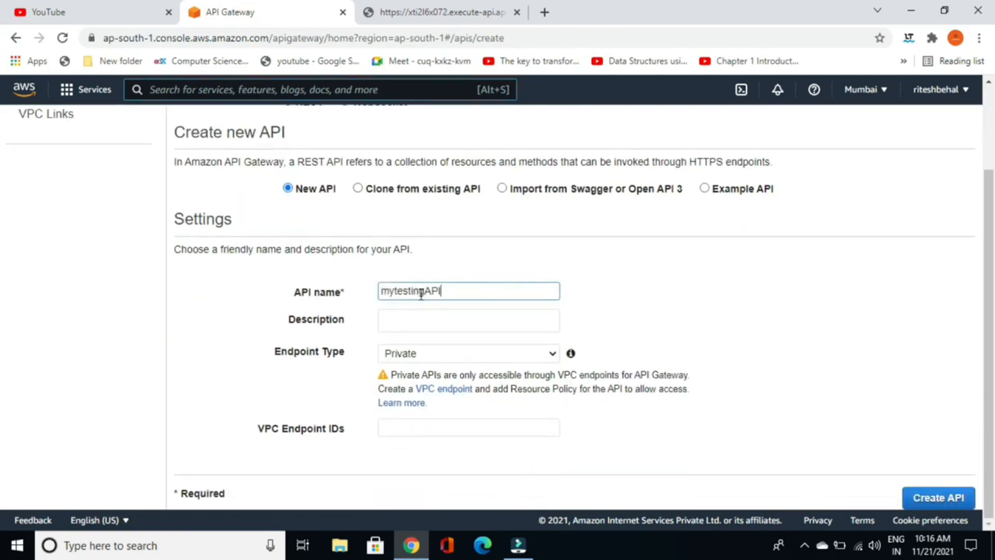
{"action": "left_click", "coordinate": [417, 318]}
{"action": "type", "text": "this i"}
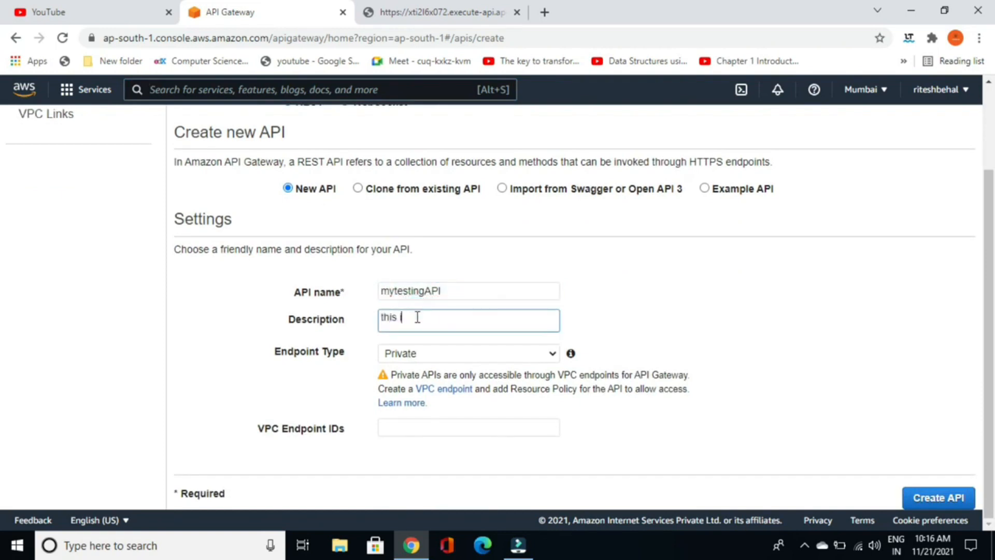
{"action": "type", "text": "s created for testing p"}
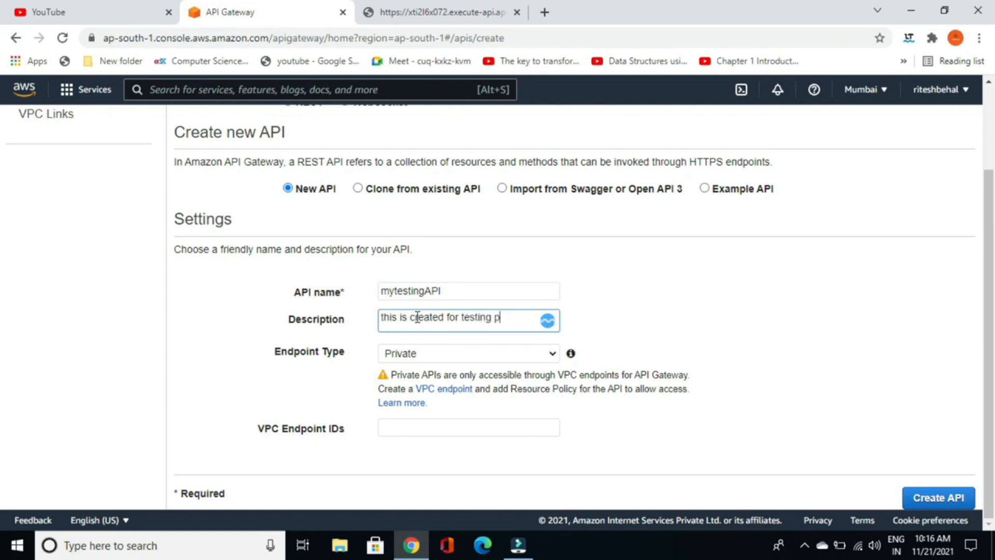
{"action": "type", "text": "urpose"}
Set the endpoint type to Regional and create the API.
{"action": "left_click", "coordinate": [444, 351]}
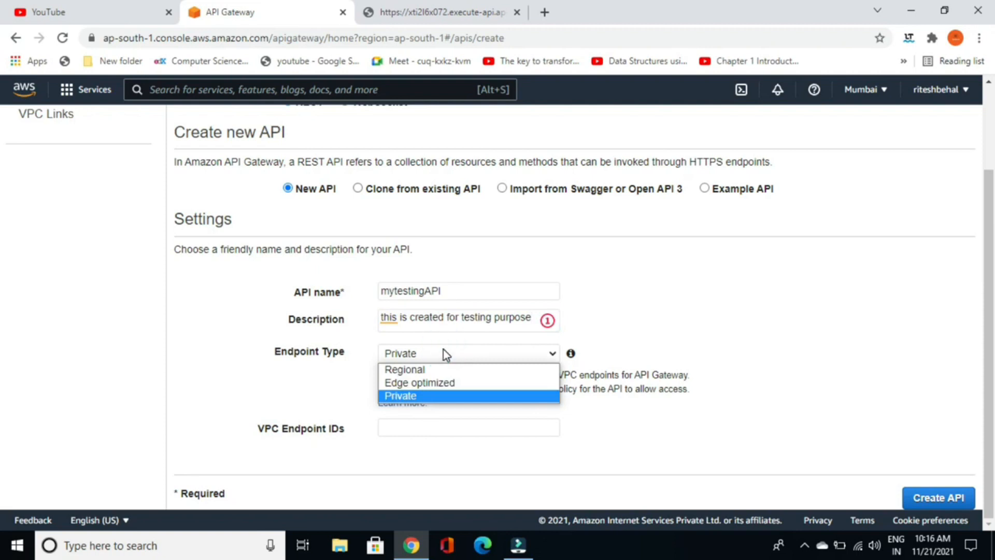
{"action": "left_click", "coordinate": [418, 372]}
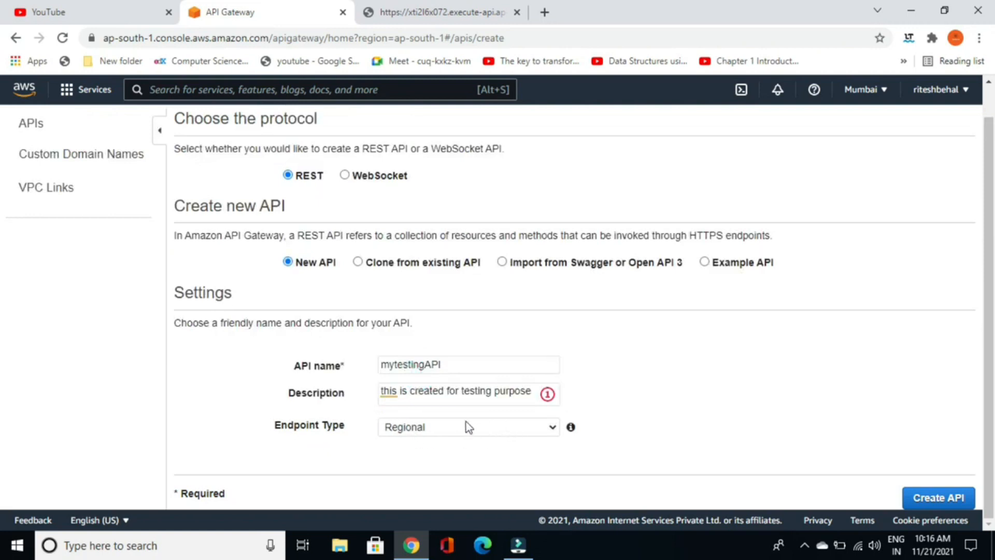
{"action": "left_click", "coordinate": [427, 427]}
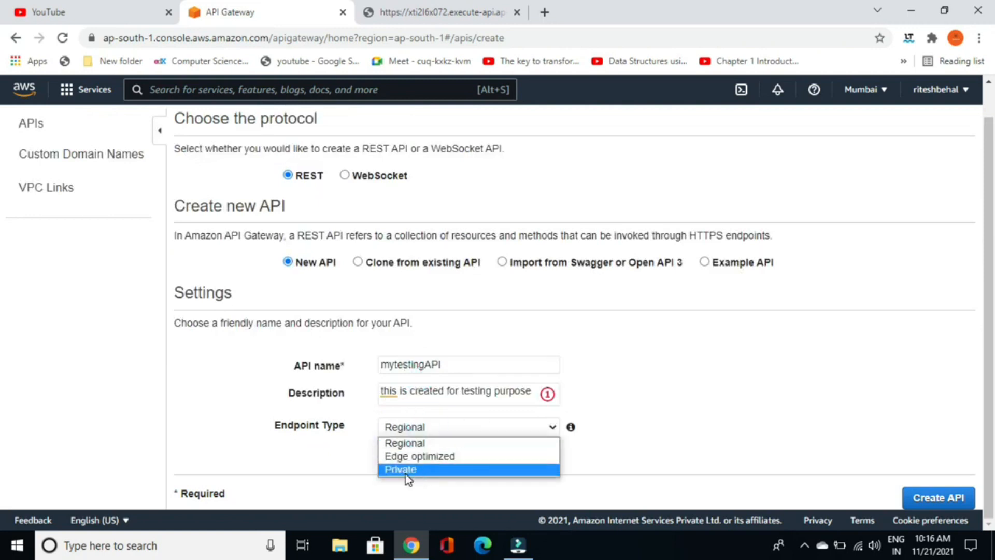
{"action": "left_click", "coordinate": [687, 428]}
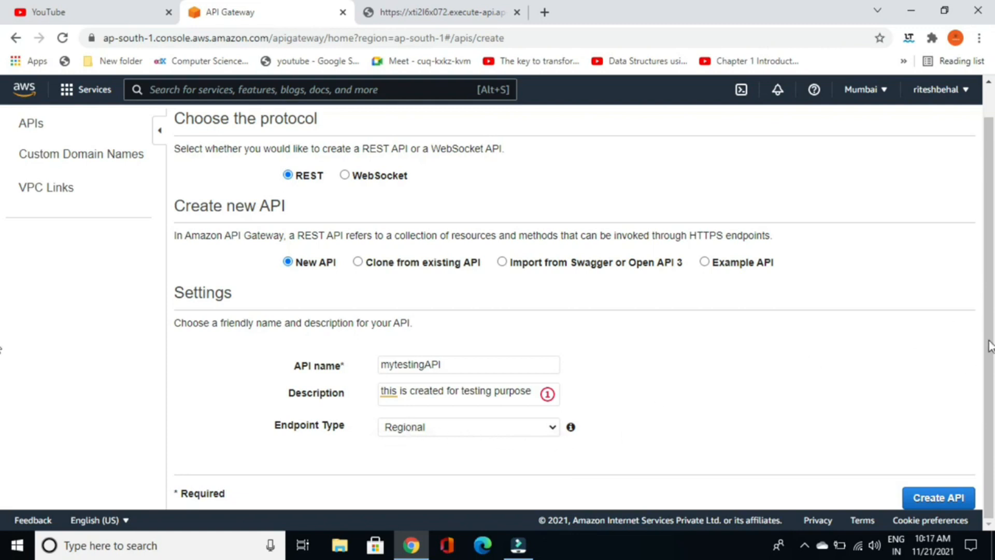
{"action": "left_click", "coordinate": [939, 498]}
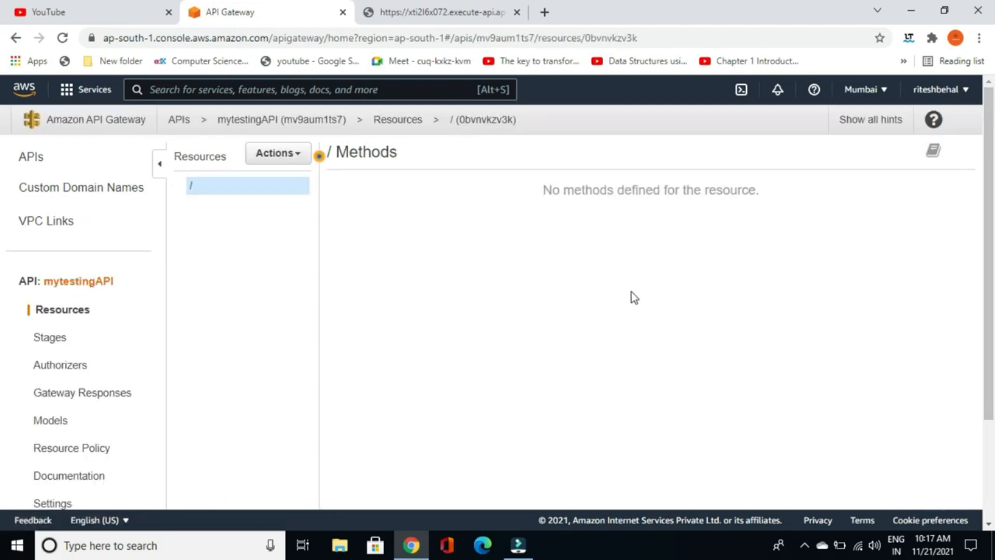
Create a child resource named myapiresource under the root of mytestingAPI.
{"action": "left_click", "coordinate": [295, 157]}
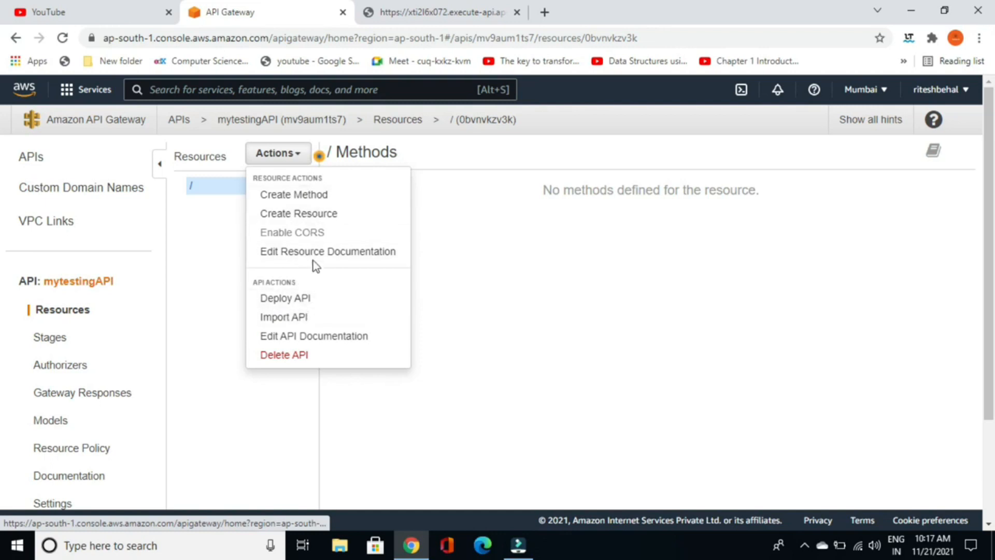
{"action": "left_click", "coordinate": [309, 214]}
{"action": "left_click", "coordinate": [570, 235]}
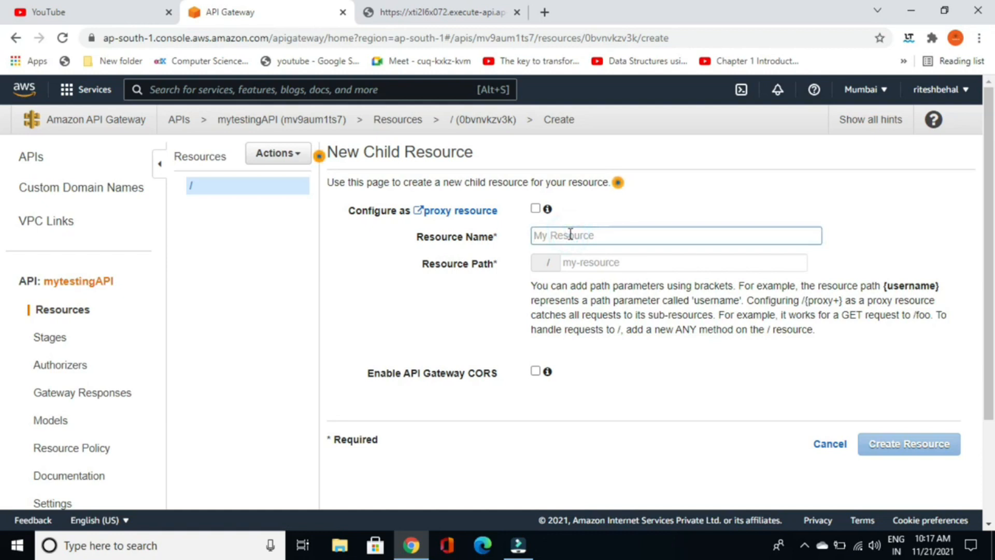
{"action": "type", "text": "myapiresous"}
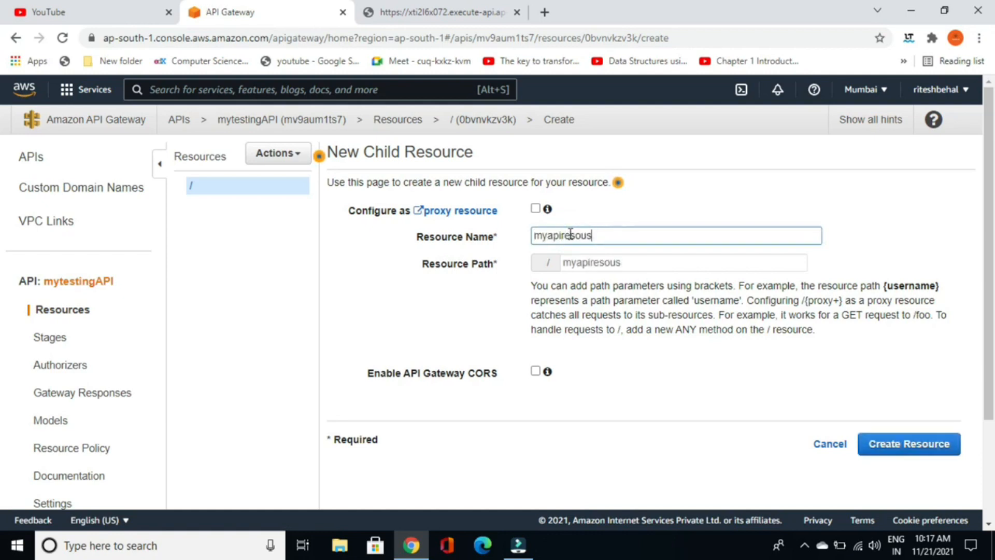
{"action": "key", "text": "BackSpace"}
{"action": "type", "text": "rce"}
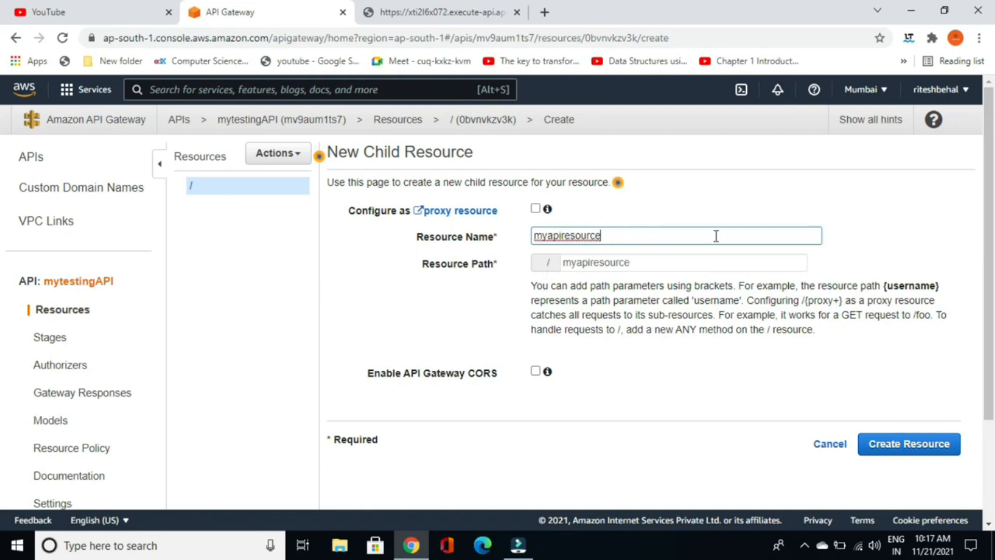
{"action": "scroll", "coordinate": [776, 385], "scroll_direction": "down", "scroll_amount": 3}
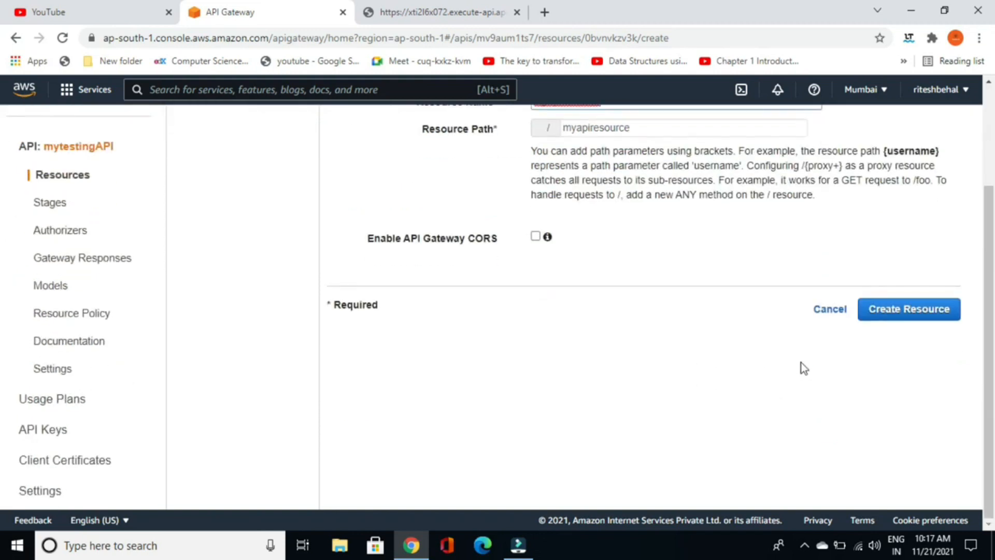
{"action": "left_click", "coordinate": [887, 310]}
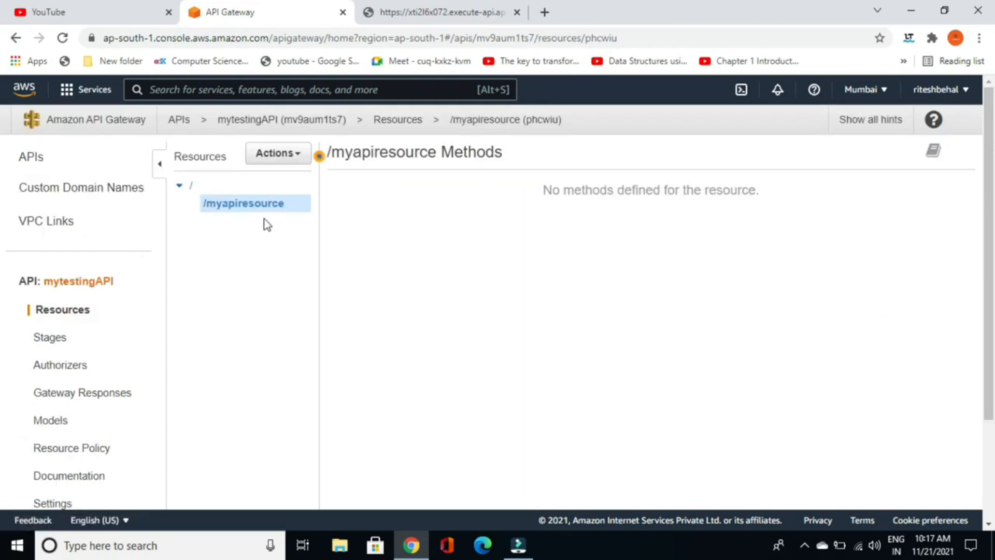
Start adding a method to the /myapiresource resource and bring up the available method types.
{"action": "left_click", "coordinate": [291, 153]}
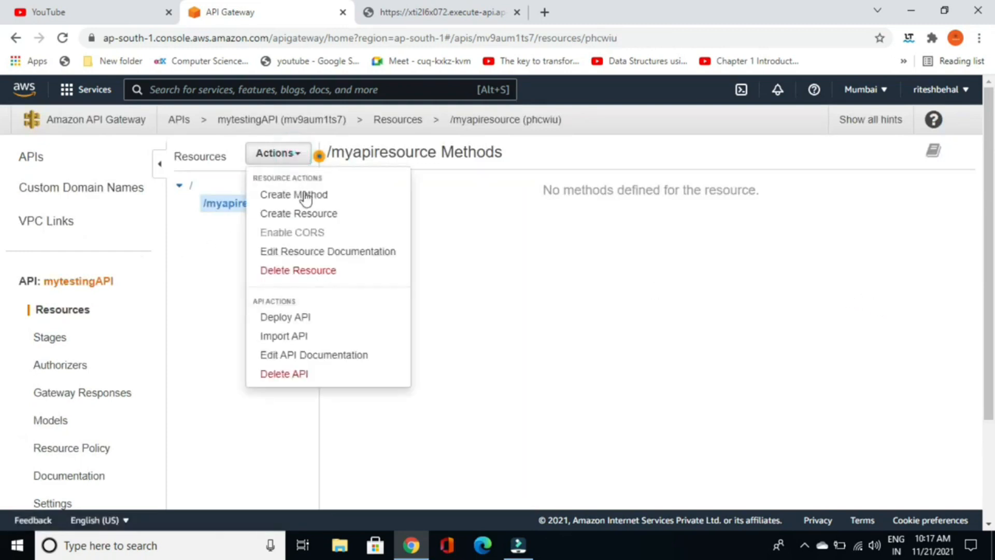
{"action": "left_click", "coordinate": [306, 195]}
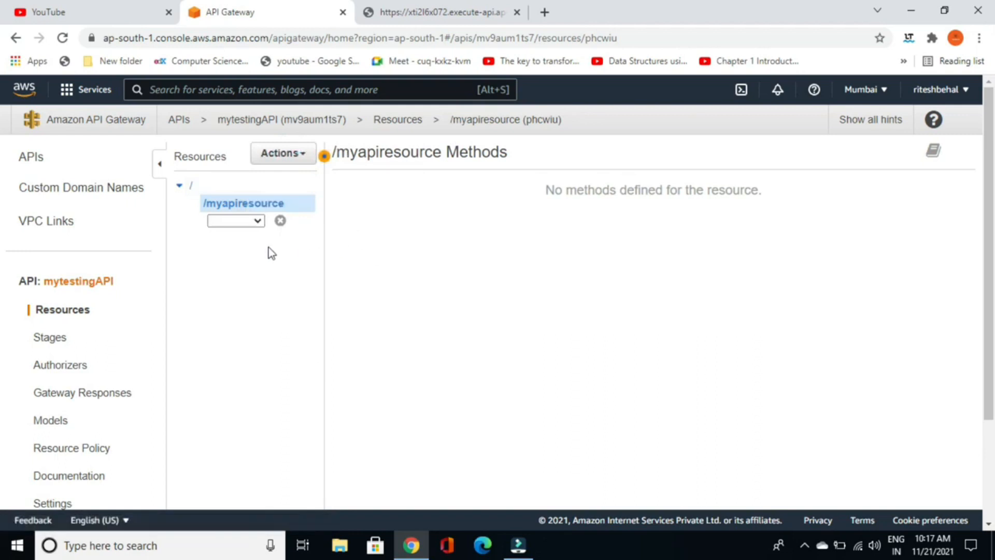
{"action": "left_click", "coordinate": [257, 223]}
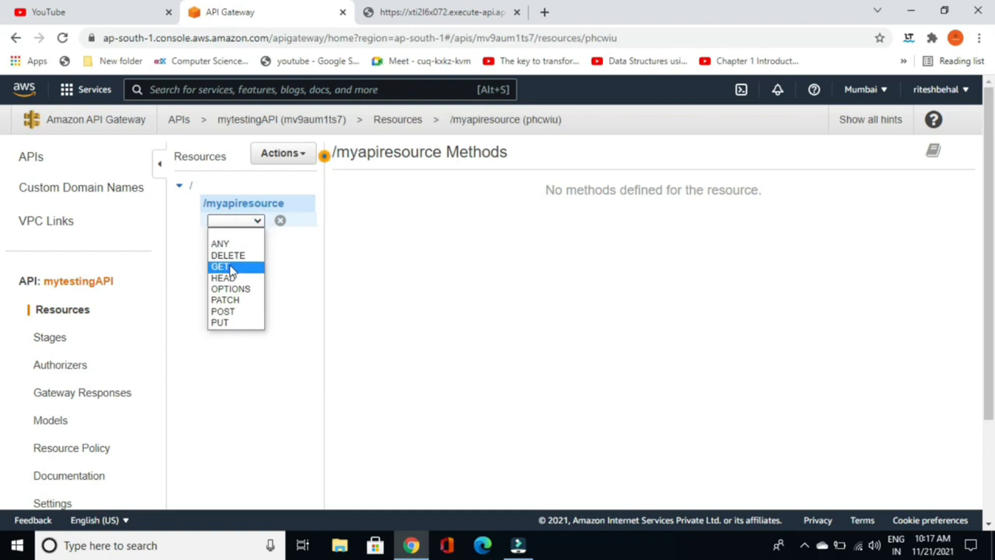
Check the response text in the Lambda endpoint's browser tab and return to the API Gateway resources.
{"action": "left_click", "coordinate": [433, 12]}
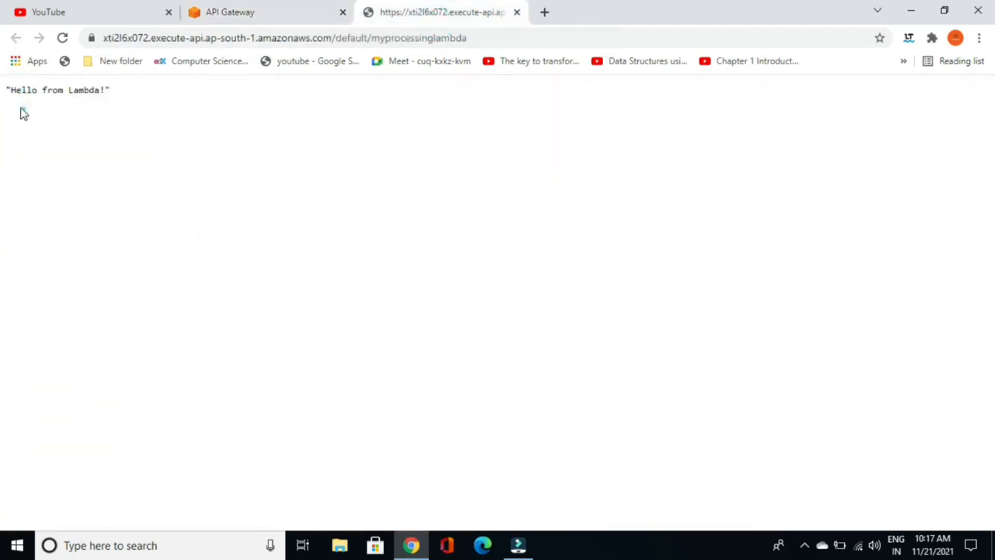
{"action": "left_click_drag", "start_coordinate": [6, 89], "coordinate": [112, 98]}
{"action": "left_click", "coordinate": [71, 118]}
{"action": "left_click", "coordinate": [296, 13]}
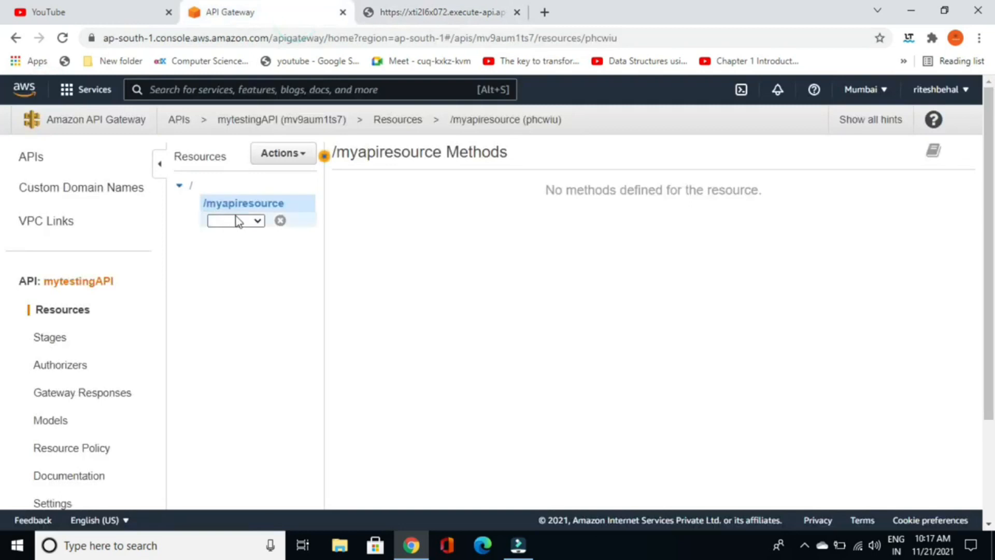
Choose GET as the new method's type and add it to /myapiresource.
{"action": "left_click", "coordinate": [254, 221]}
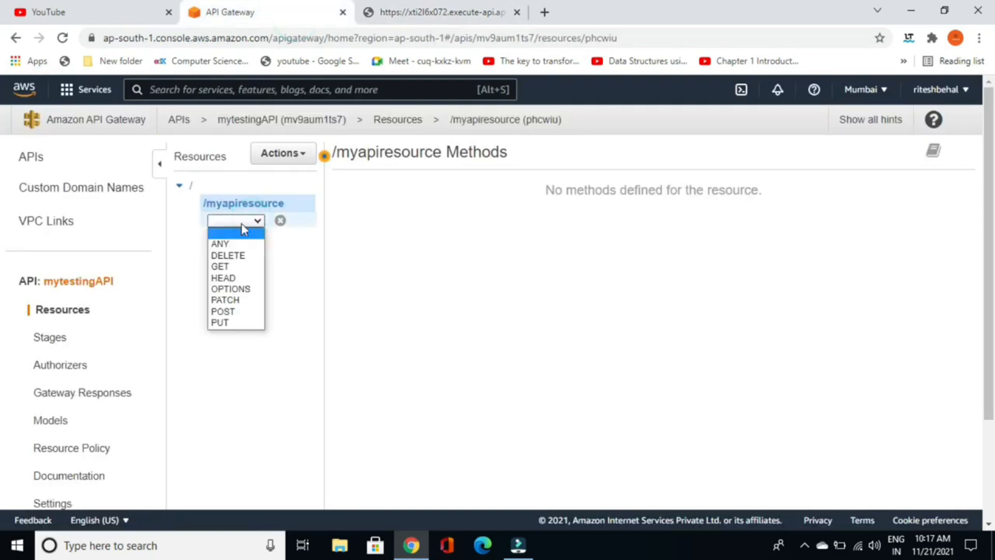
{"action": "left_click", "coordinate": [229, 268]}
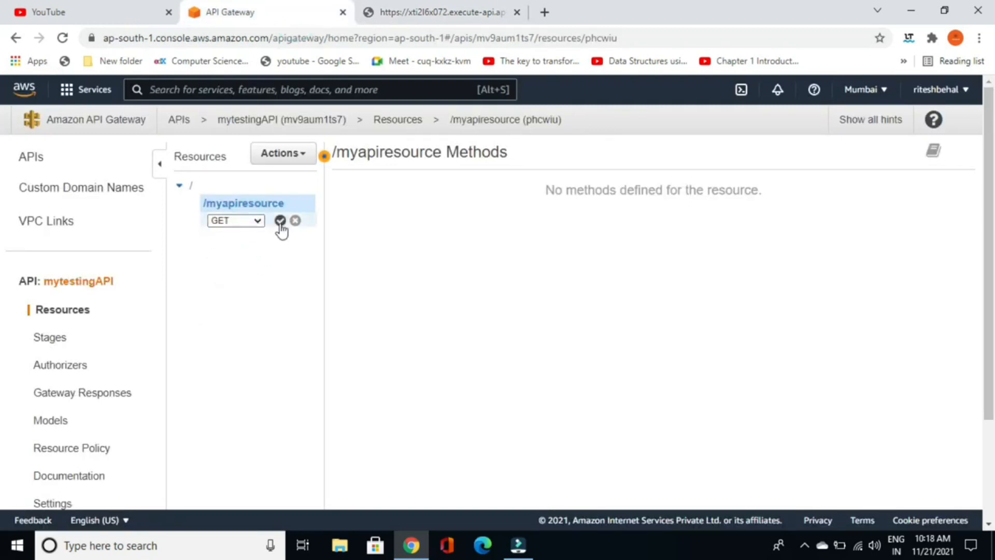
{"action": "left_click", "coordinate": [280, 221]}
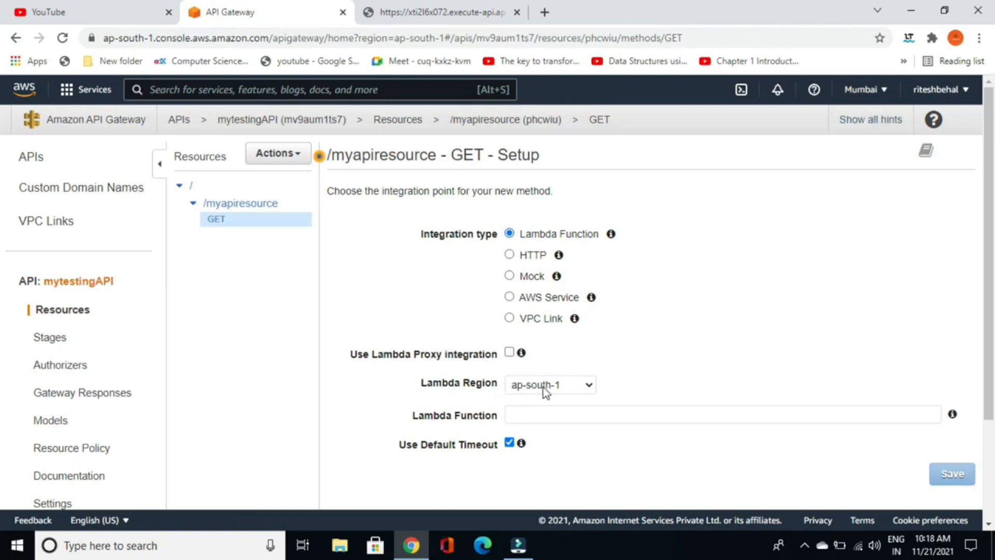
Integrate the GET method with the Lambda function myprocessinglambda, save it, and grant API Gateway permission to invoke the function.
{"action": "scroll", "coordinate": [646, 408], "scroll_direction": "down", "scroll_amount": 1}
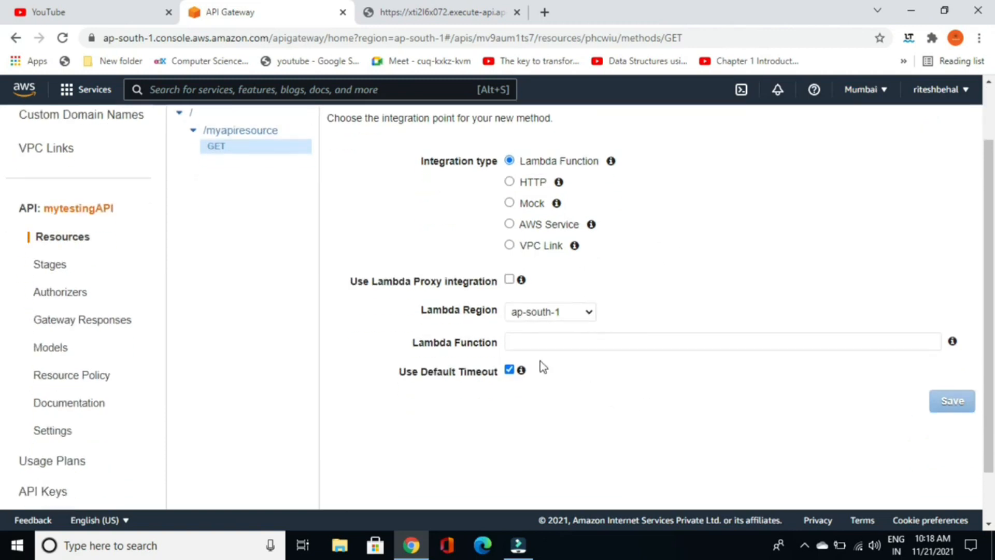
{"action": "left_click", "coordinate": [517, 338]}
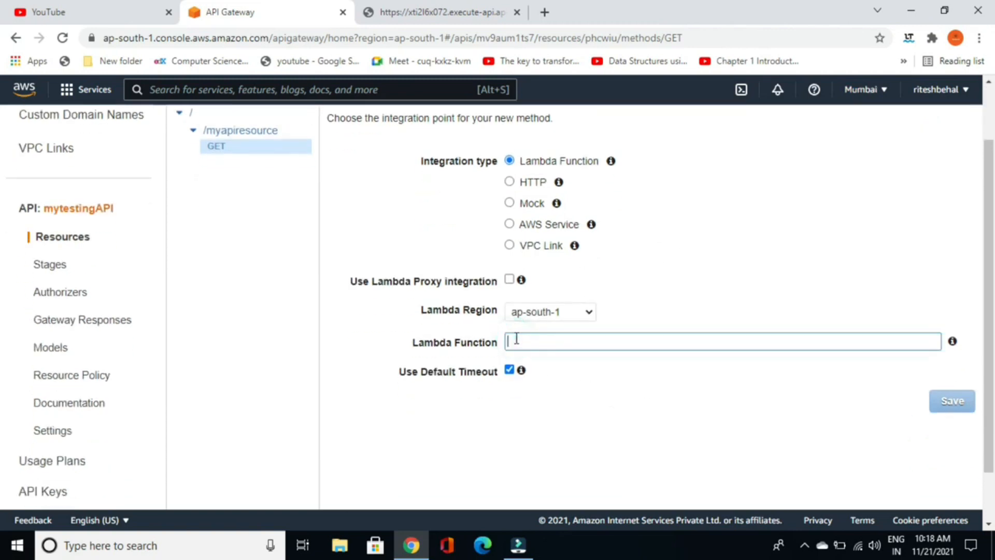
{"action": "type", "text": "my"}
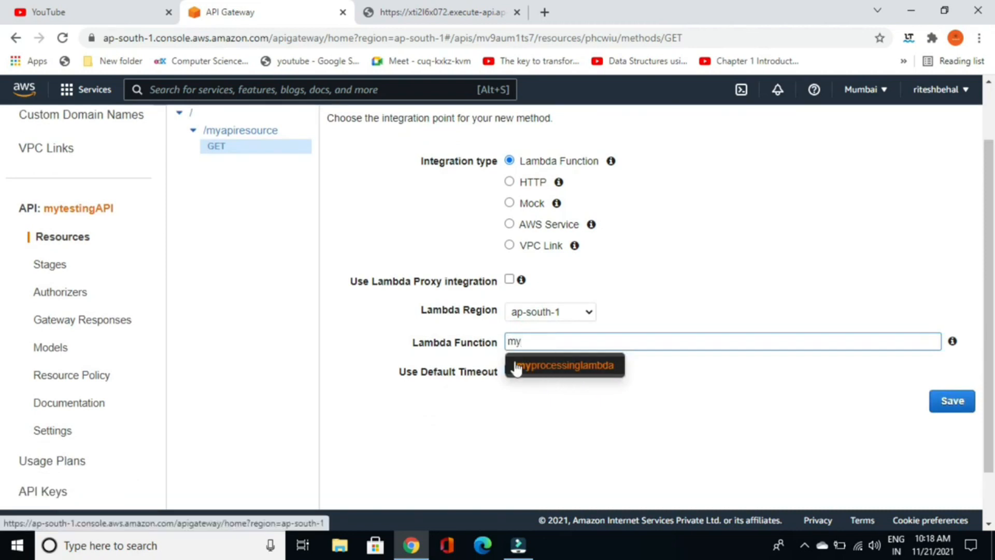
{"action": "left_click", "coordinate": [581, 368]}
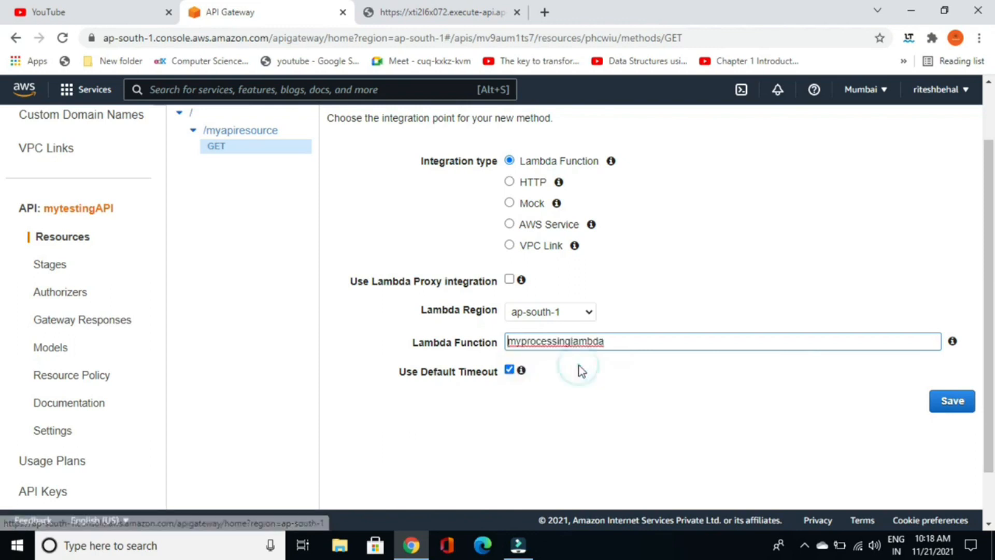
{"action": "left_click", "coordinate": [948, 407]}
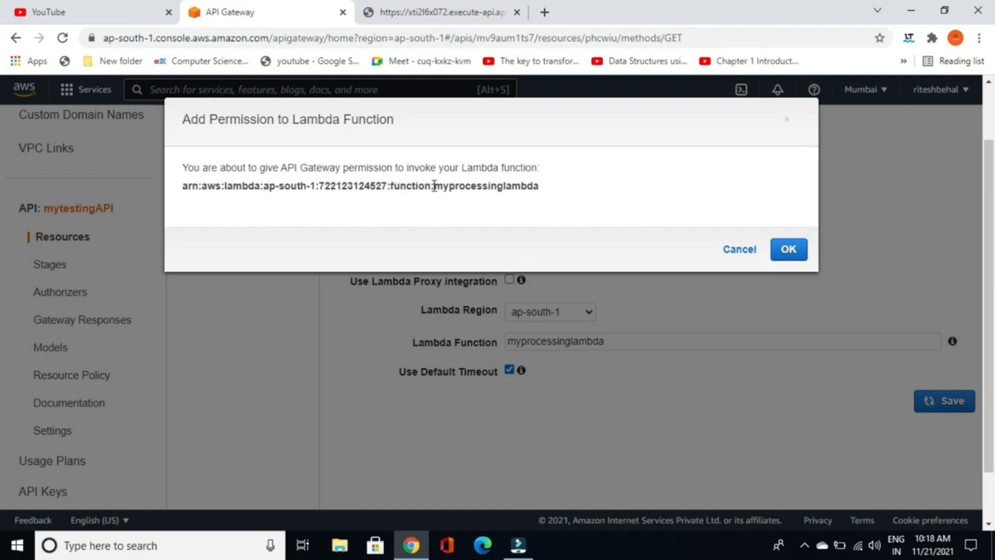
{"action": "left_click", "coordinate": [787, 249]}
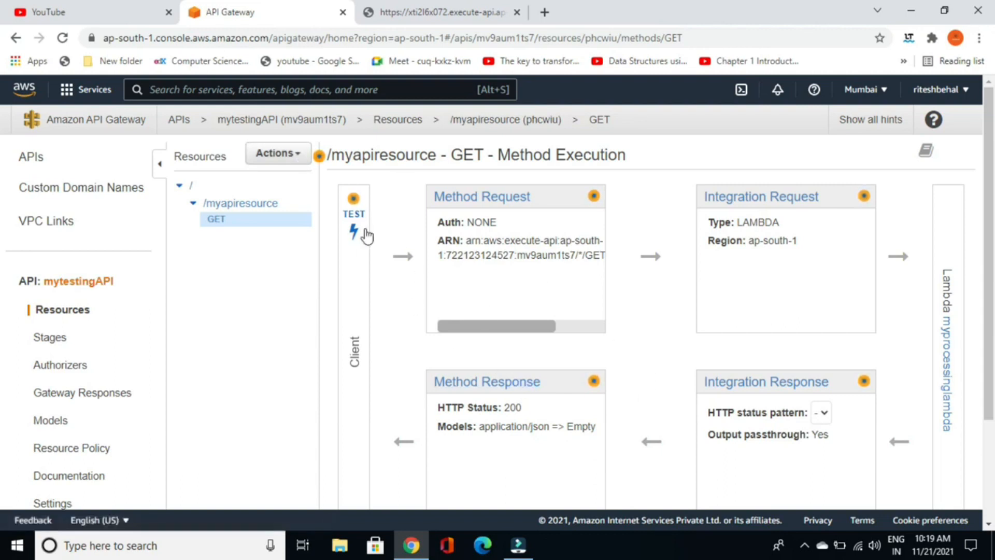
Start deploying the API to a new deployment stage named QAStageName.
{"action": "left_click", "coordinate": [298, 155]}
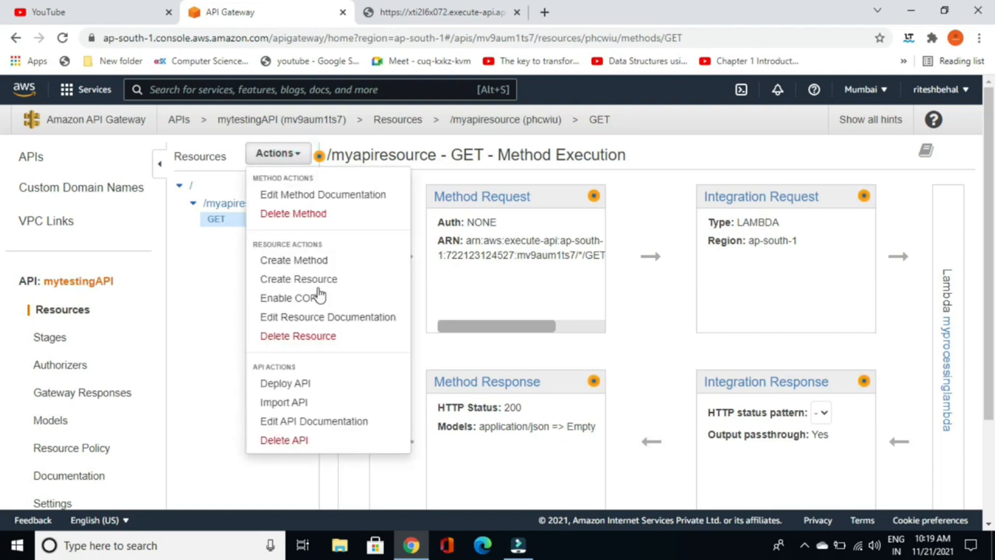
{"action": "left_click", "coordinate": [288, 383]}
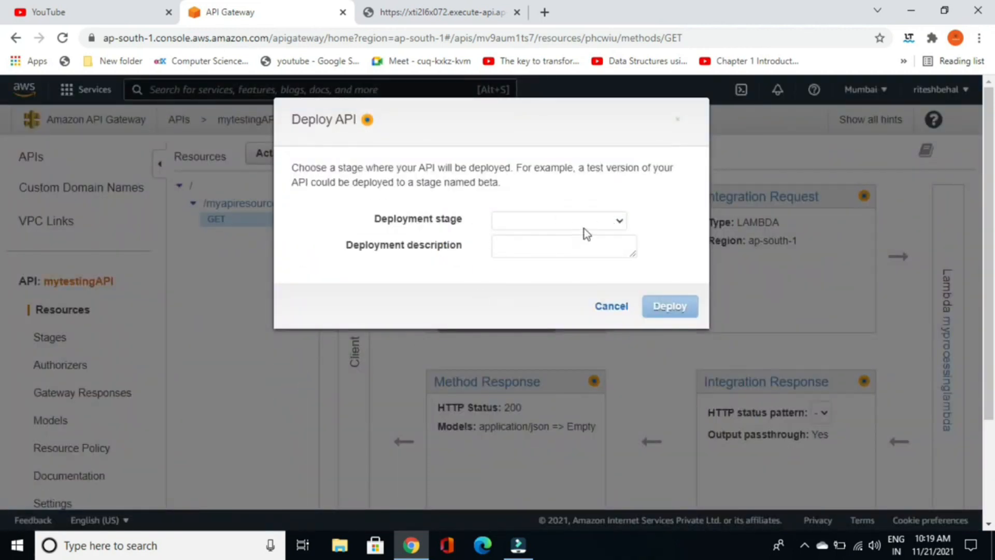
{"action": "left_click", "coordinate": [620, 222]}
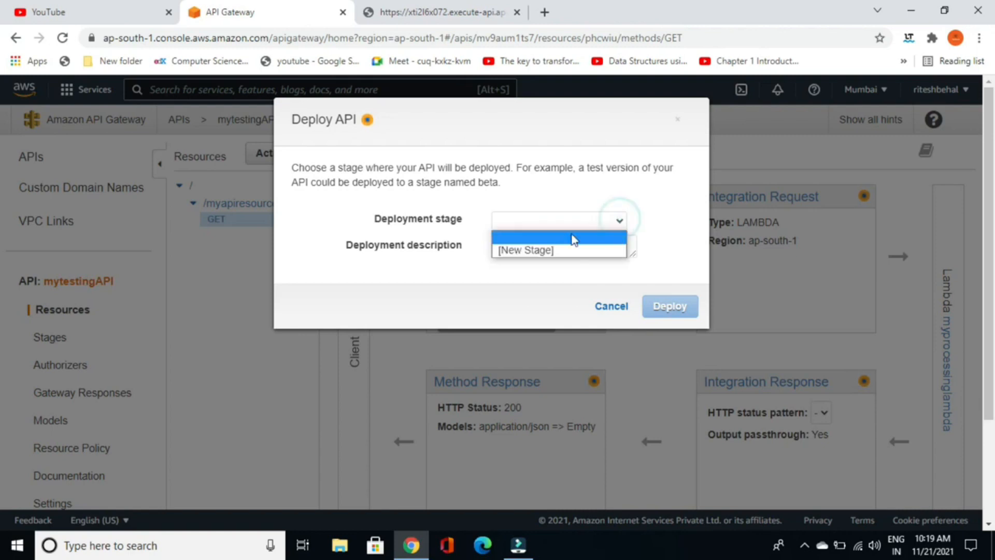
{"action": "left_click", "coordinate": [521, 251]}
{"action": "left_click", "coordinate": [515, 244]}
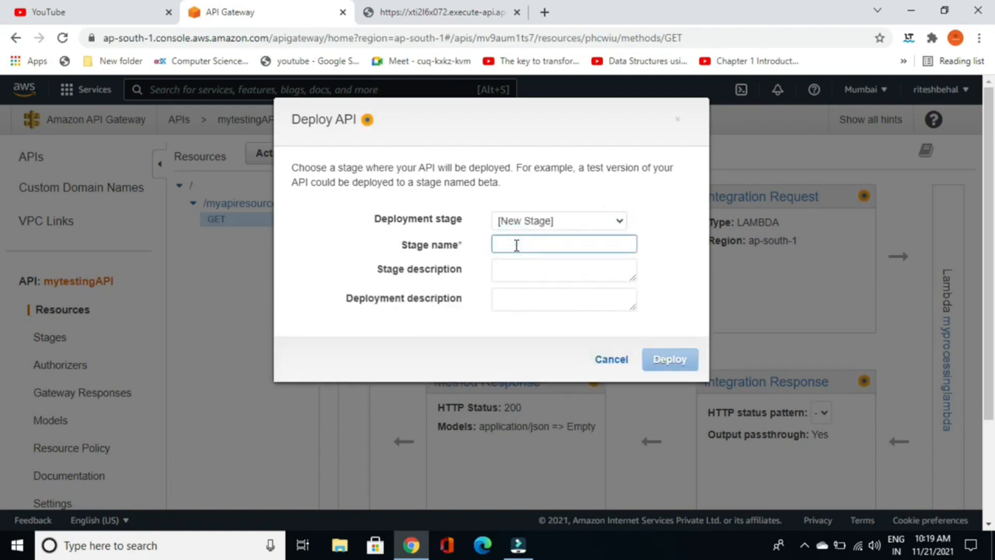
{"action": "type", "text": "QAS"}
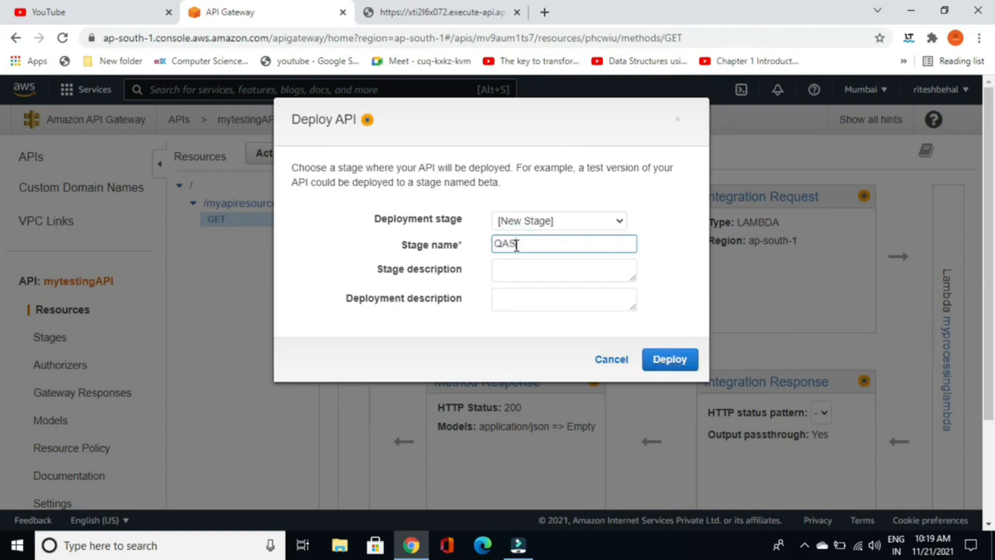
{"action": "type", "text": "tageName"}
Enter "this is for the QA" as both the stage description and the deployment description, and deploy the API.
{"action": "left_click", "coordinate": [527, 265]}
{"action": "type", "text": "this is fo"}
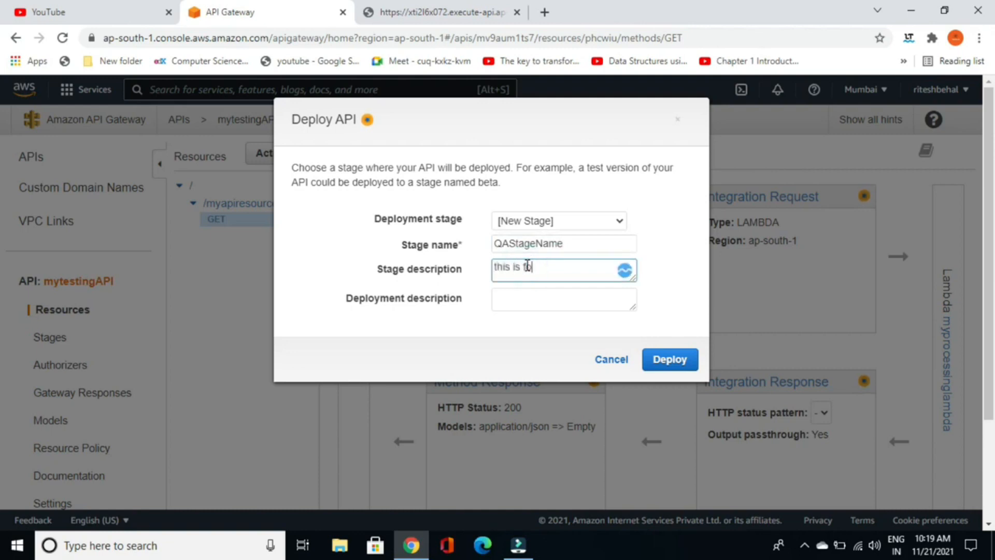
{"action": "type", "text": "r the QA"}
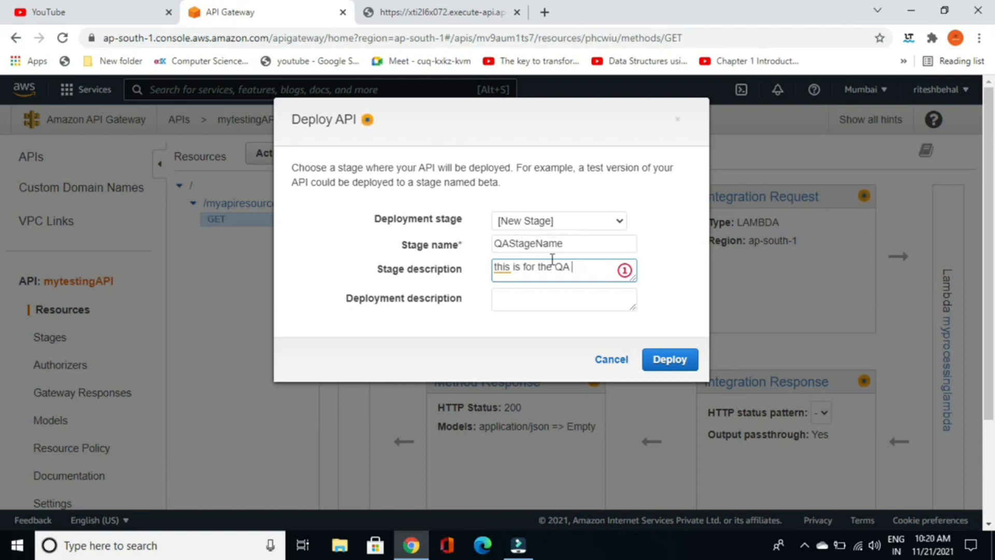
{"action": "left_click_drag", "start_coordinate": [574, 266], "coordinate": [464, 275]}
{"action": "key", "text": "ctrl+c"}
{"action": "left_click", "coordinate": [510, 304]}
{"action": "key", "text": "ctrl+v"}
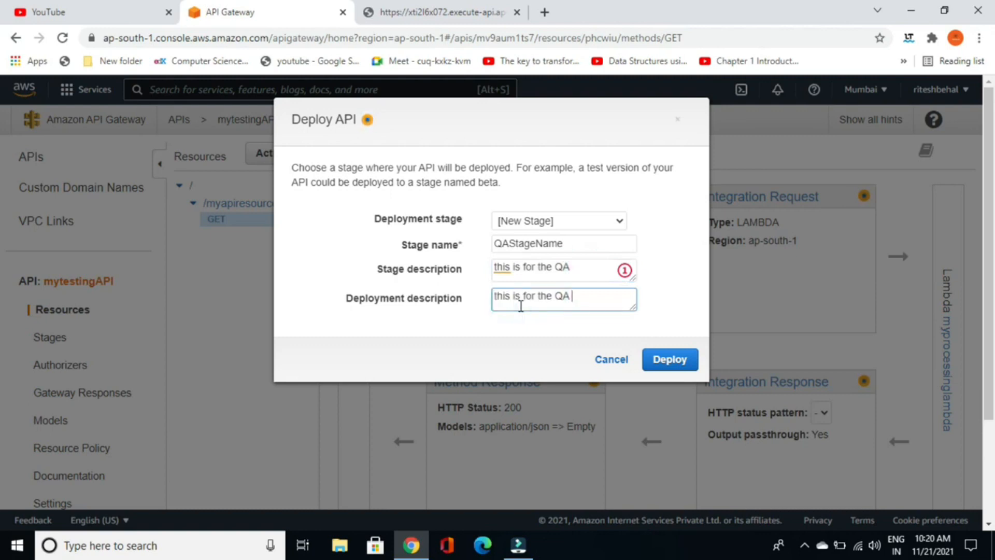
{"action": "left_click", "coordinate": [669, 363]}
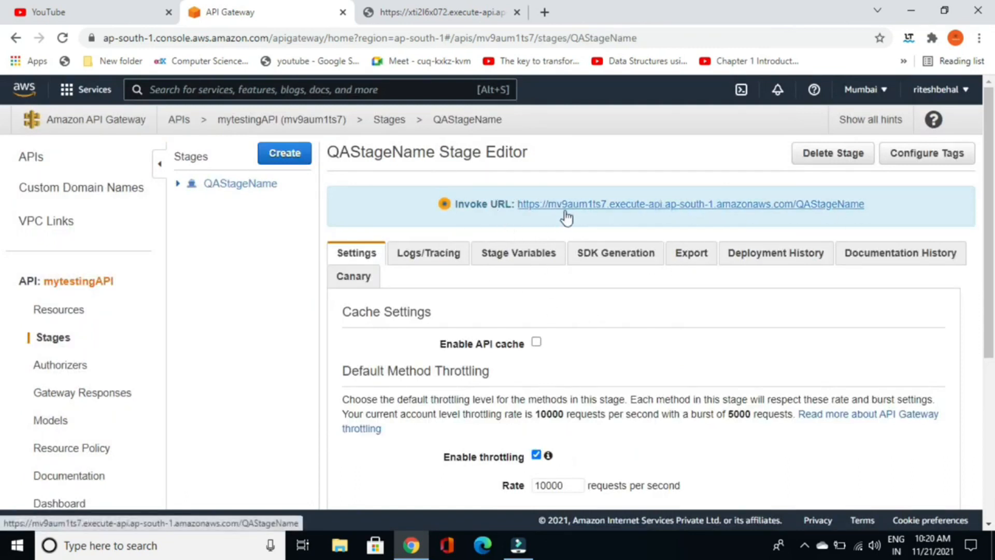
Open the QAStageName stage's invoke URL in a new browser tab and examine the response message.
{"action": "right_click", "coordinate": [602, 204]}
{"action": "left_click", "coordinate": [622, 216]}
{"action": "left_click", "coordinate": [617, 11]}
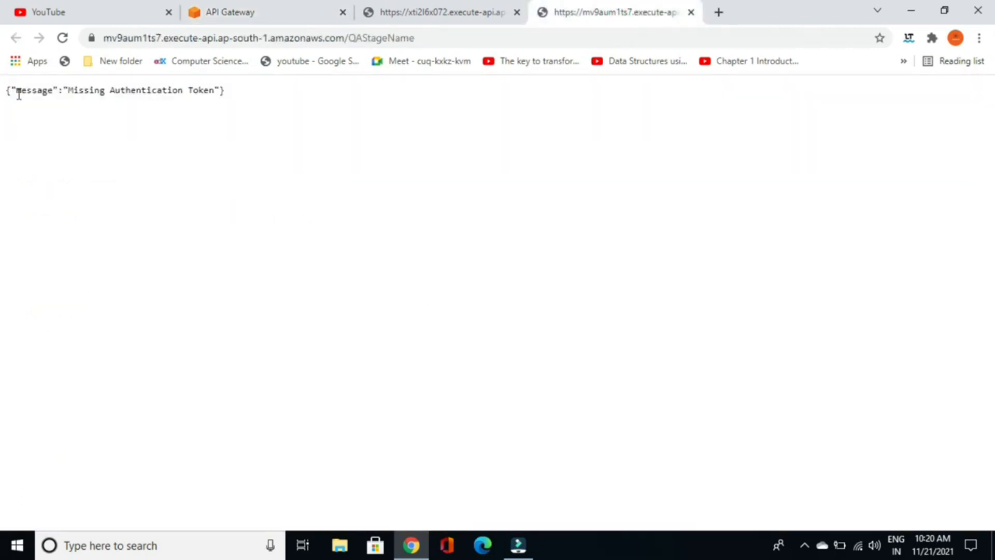
{"action": "left_click_drag", "start_coordinate": [18, 93], "coordinate": [253, 104]}
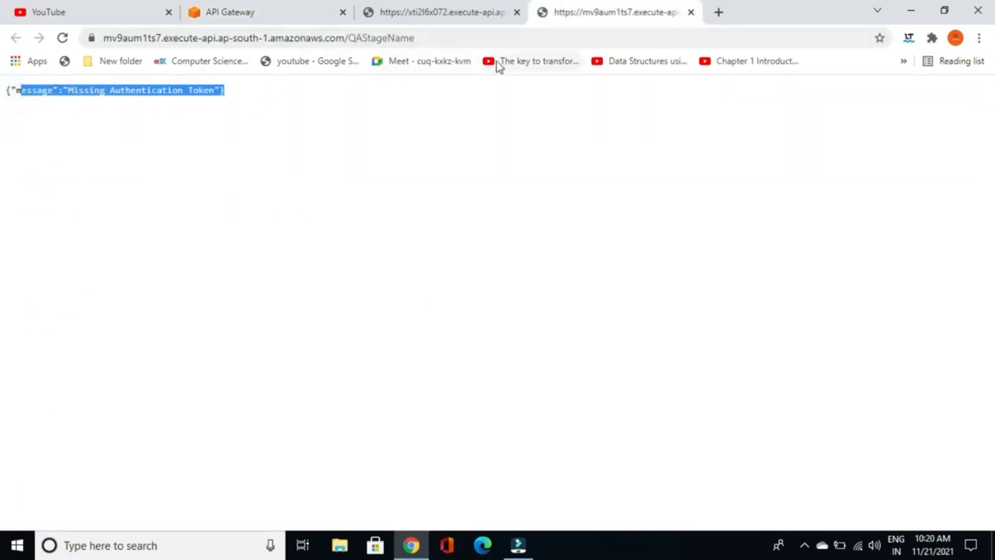
Return to the API Gateway stages and open the invoke URL of QAStageName's /myapiresource GET method in a new browser tab.
{"action": "left_click", "coordinate": [281, 7]}
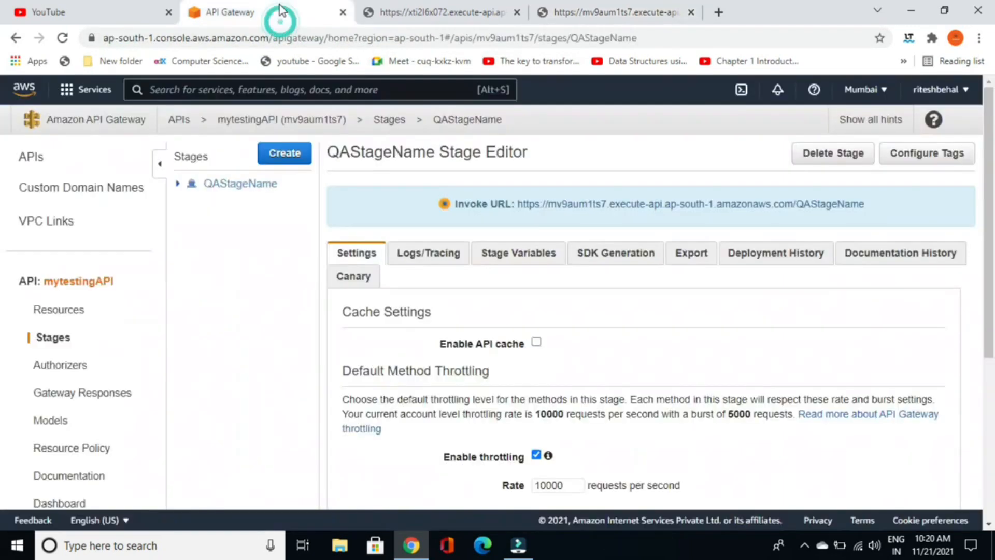
{"action": "left_click", "coordinate": [177, 185]}
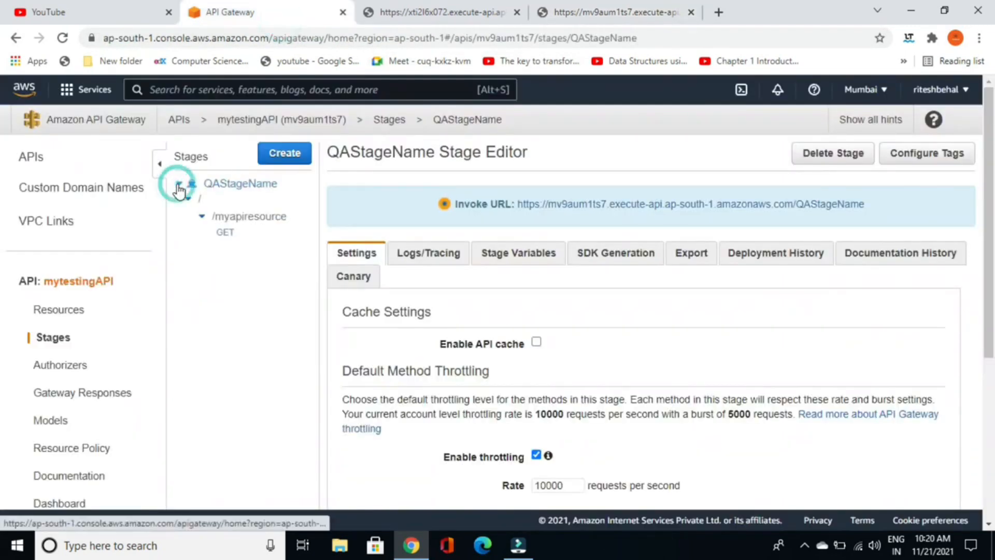
{"action": "left_click", "coordinate": [223, 233]}
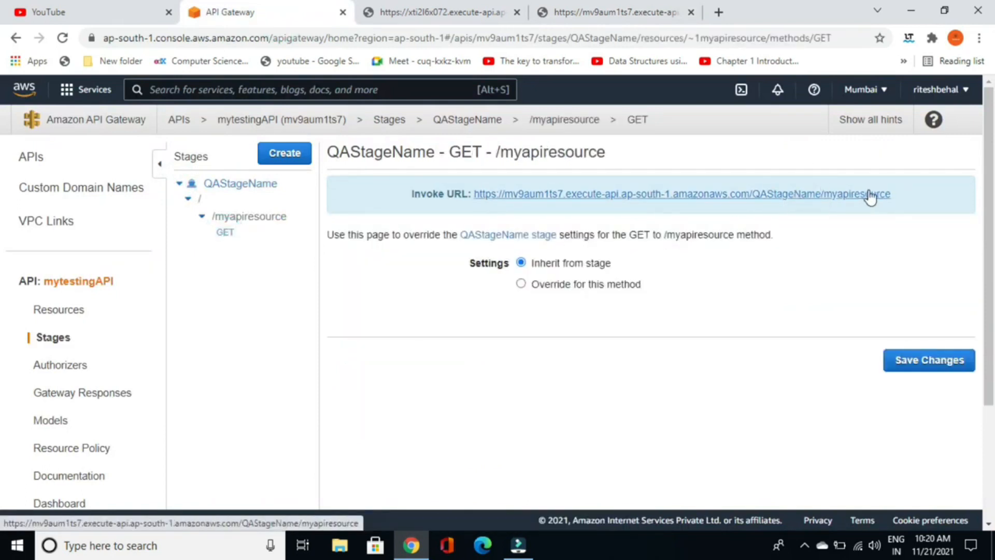
{"action": "right_click", "coordinate": [679, 194]}
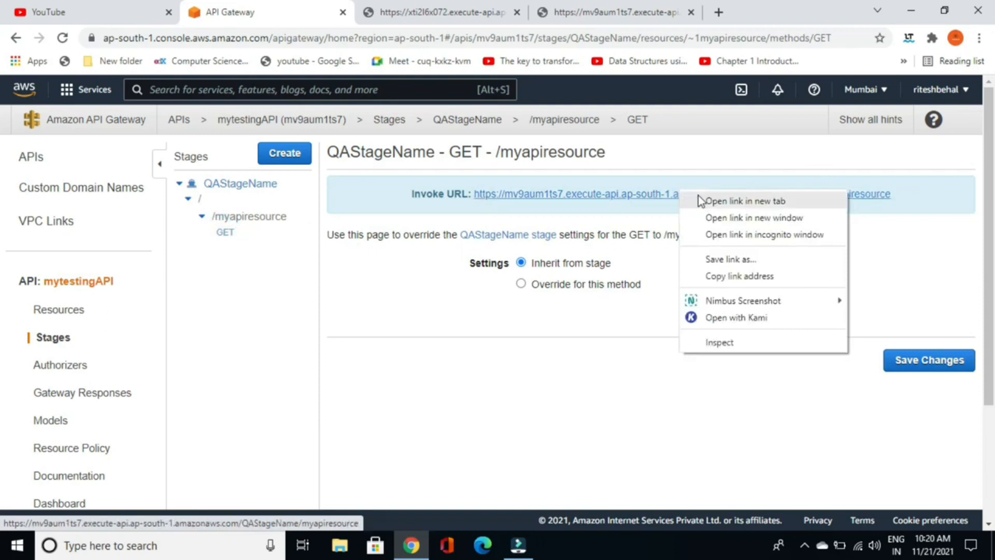
{"action": "left_click", "coordinate": [725, 201]}
Examine the GET method's response and compare it with the output of the myprocessinglambda endpoint.
{"action": "left_click", "coordinate": [707, 12]}
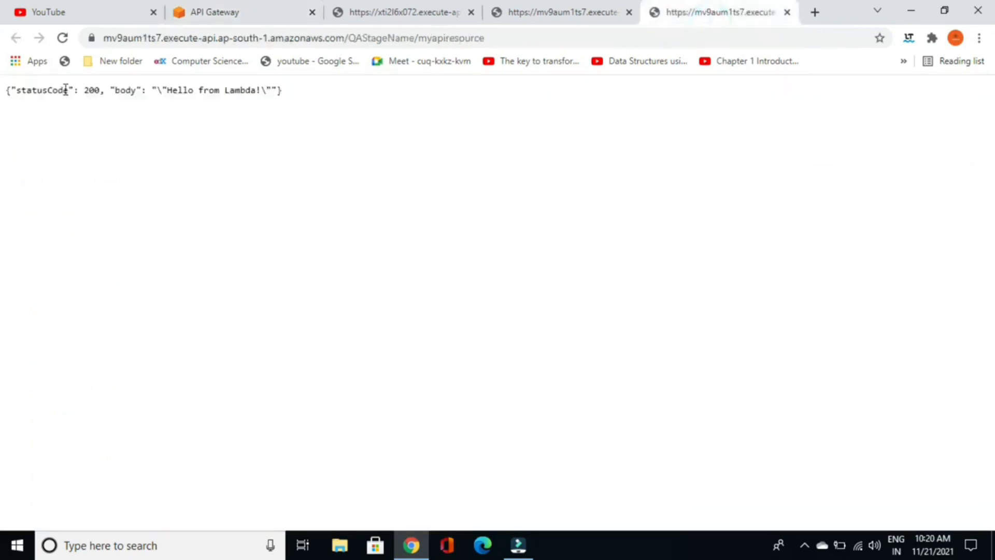
{"action": "left_click_drag", "start_coordinate": [11, 92], "coordinate": [321, 108]}
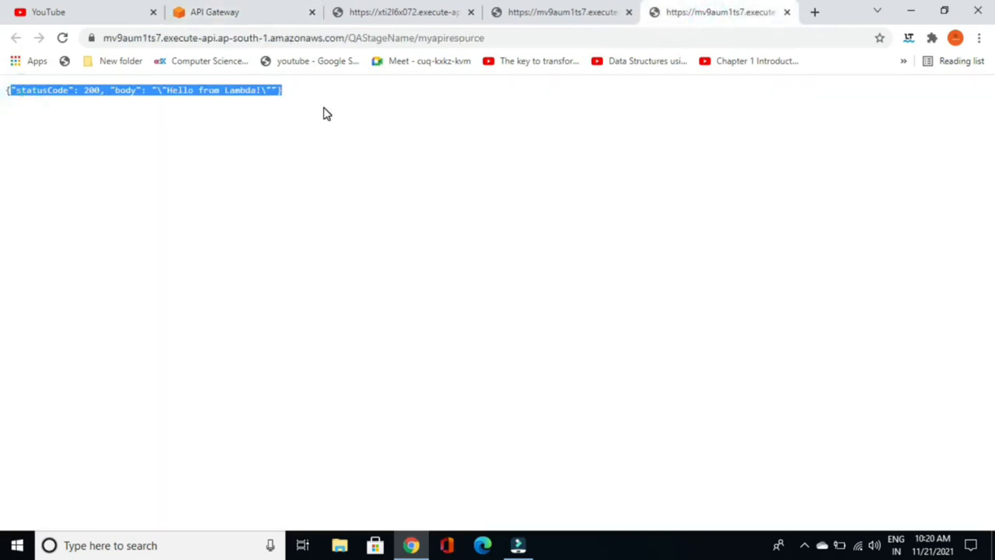
{"action": "left_click", "coordinate": [407, 10]}
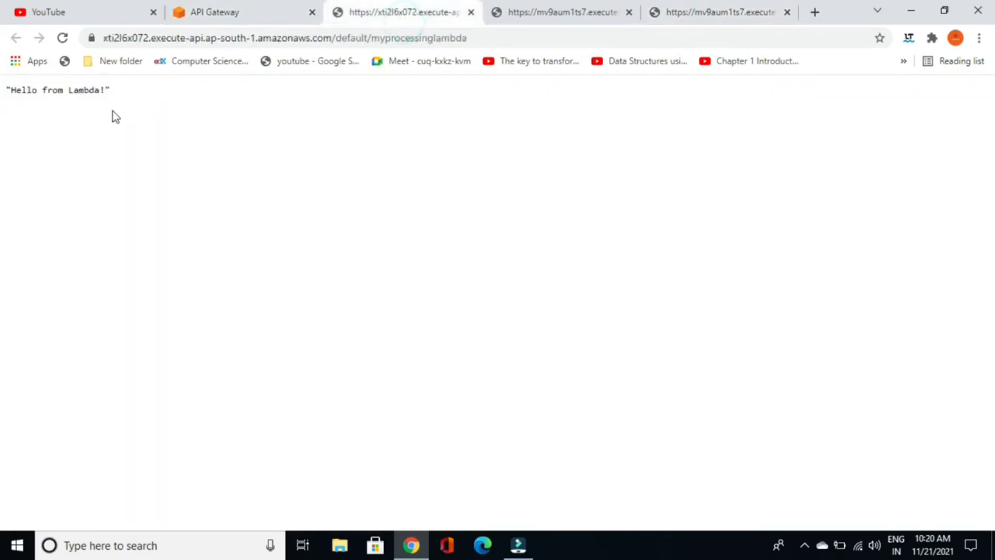